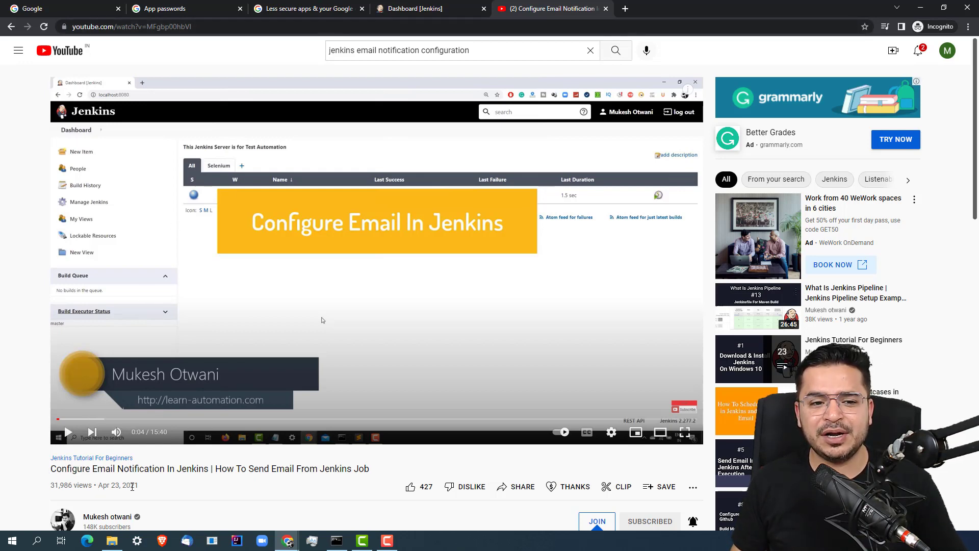
Highlight the tutorial video's title, then switch to the 'Less secure apps & your Google Account' help article
drag(57, 470, 386, 471)
click(386, 472)
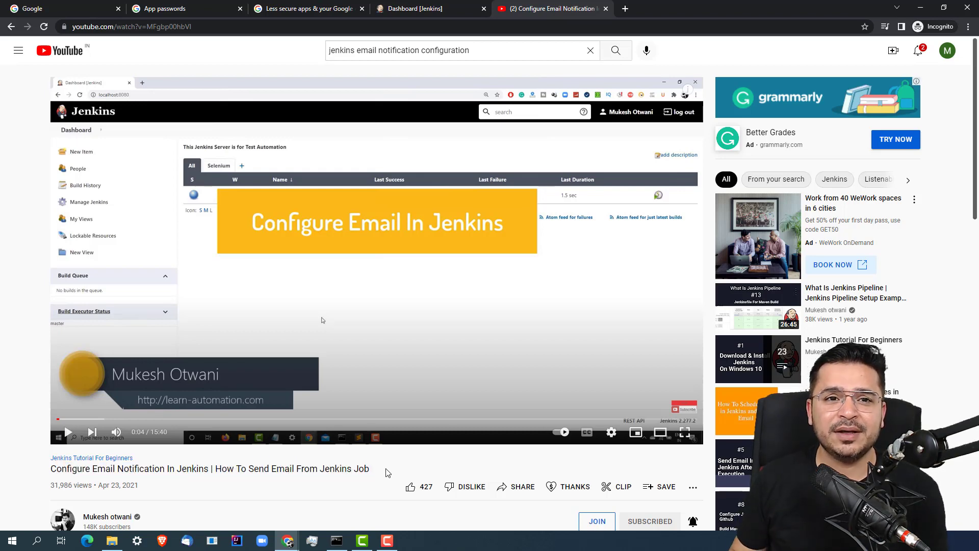
click(324, 7)
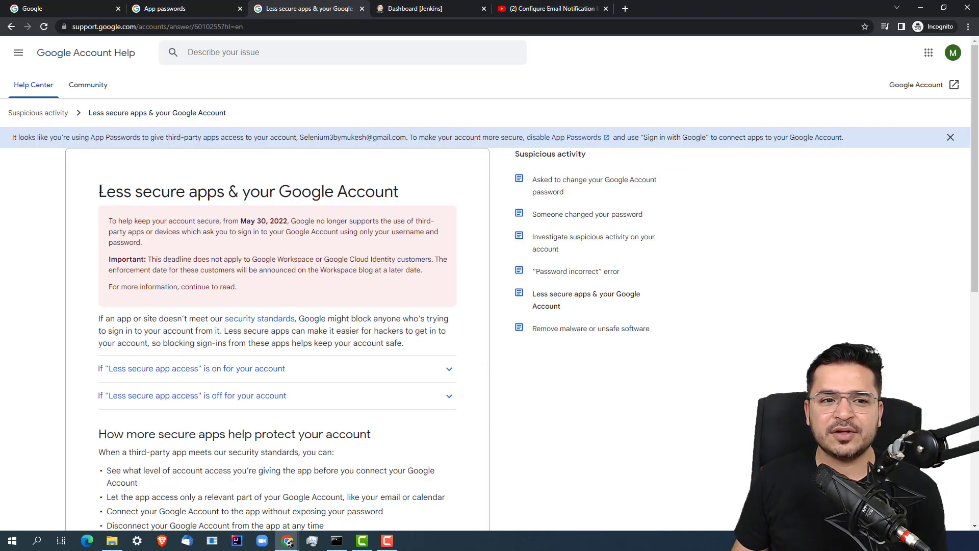
Highlight the help article's heading, then return to the 'Configure Email Notification In Jenkins' video
drag(100, 192, 408, 193)
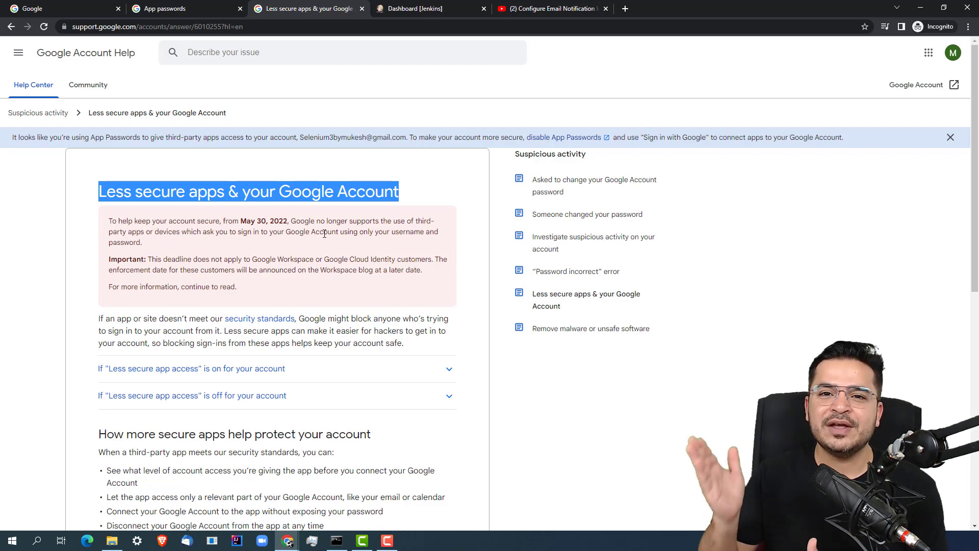
click(556, 7)
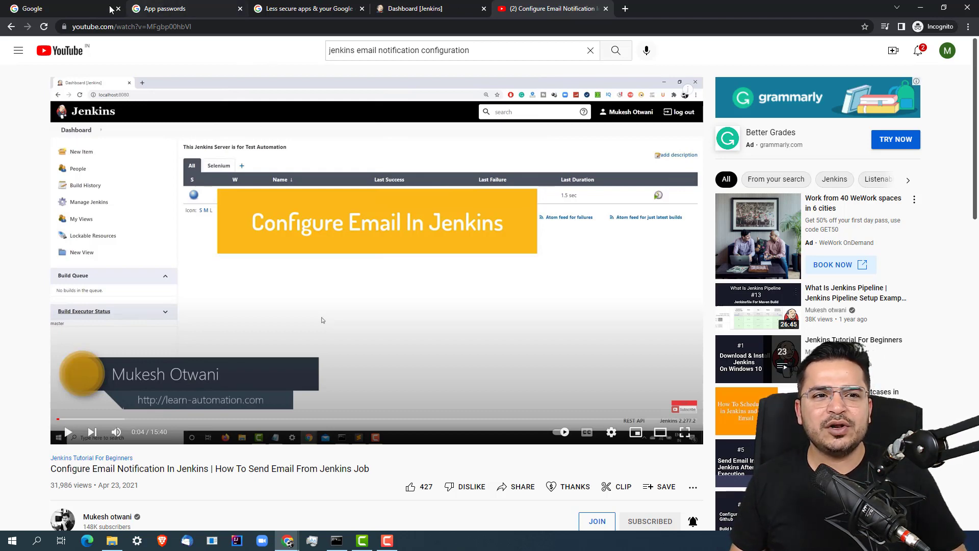
Go from the Google tabs to the Google Account home page and open its Security section
click(71, 8)
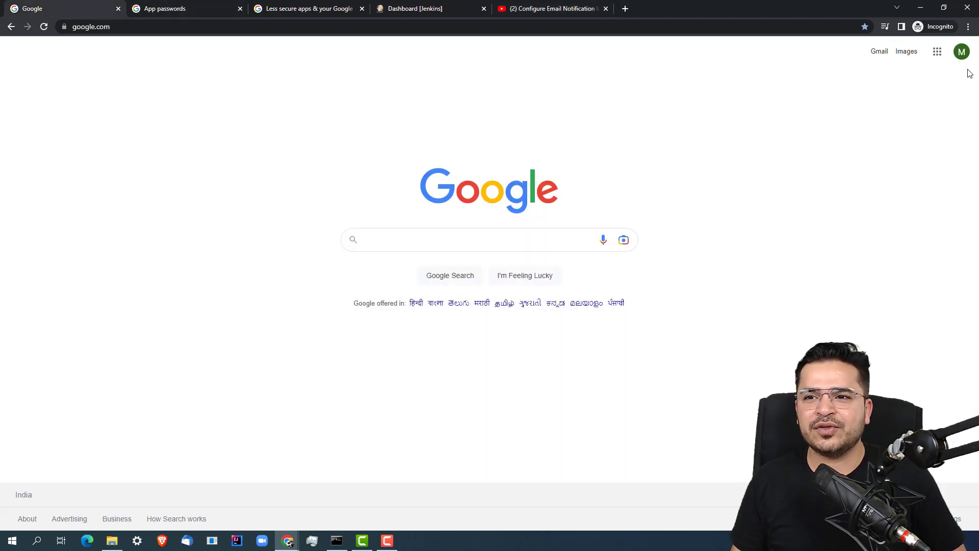
click(962, 51)
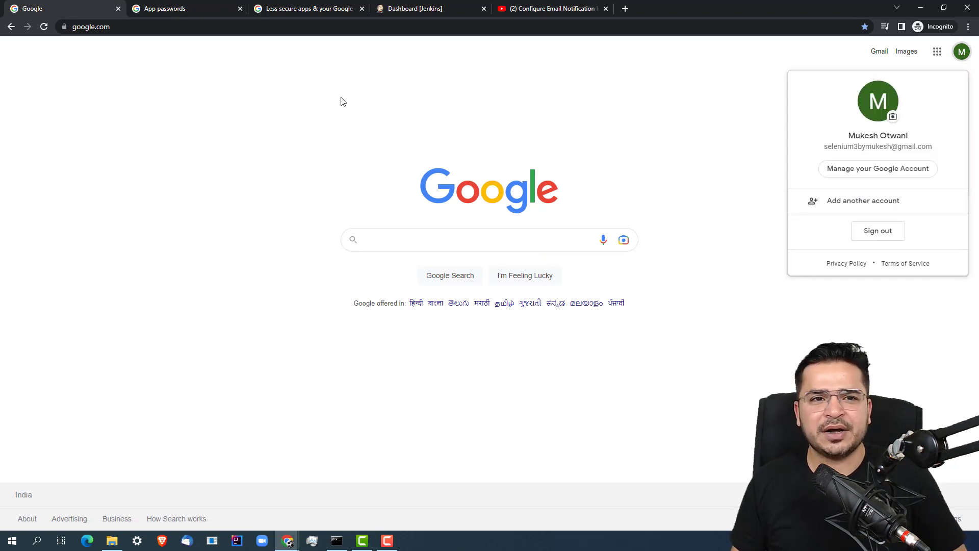
click(243, 114)
click(192, 9)
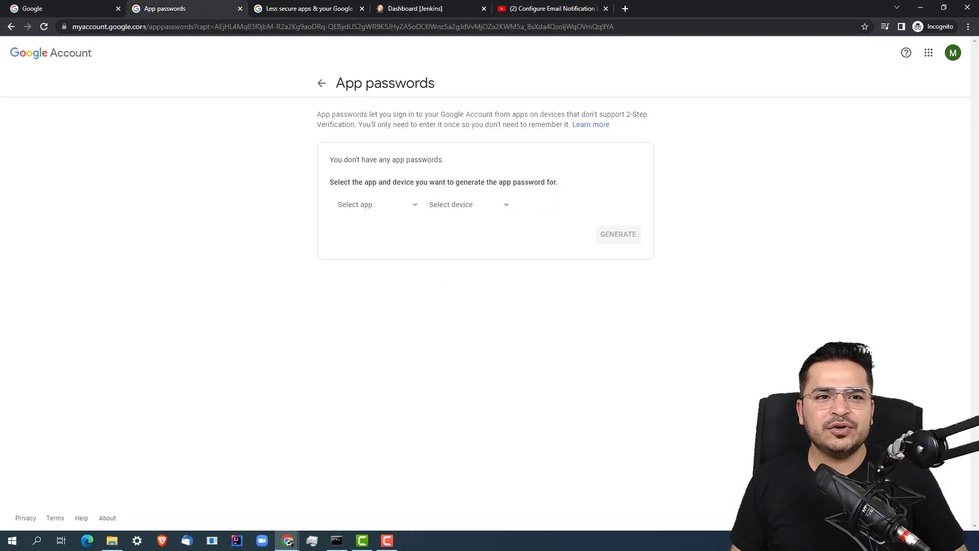
drag(73, 27, 170, 27)
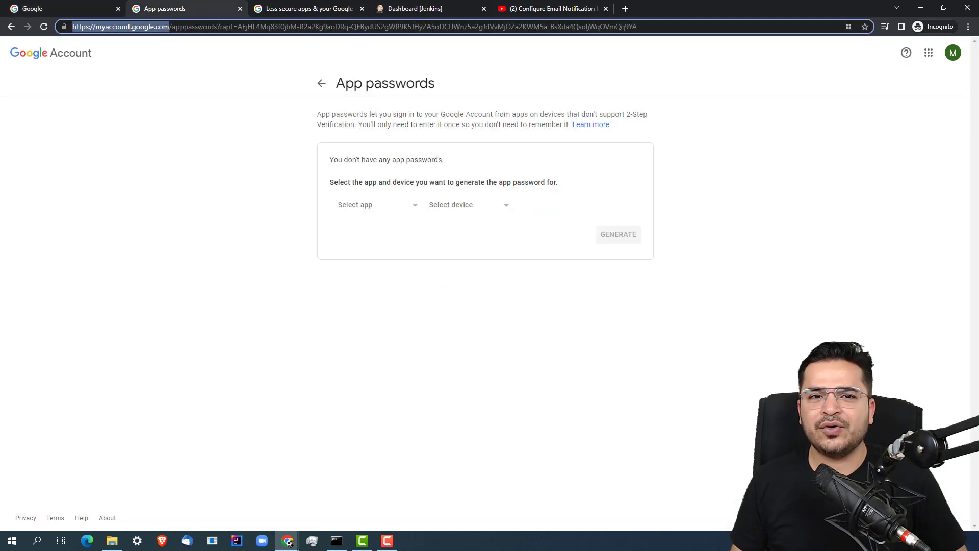
click(61, 67)
click(56, 55)
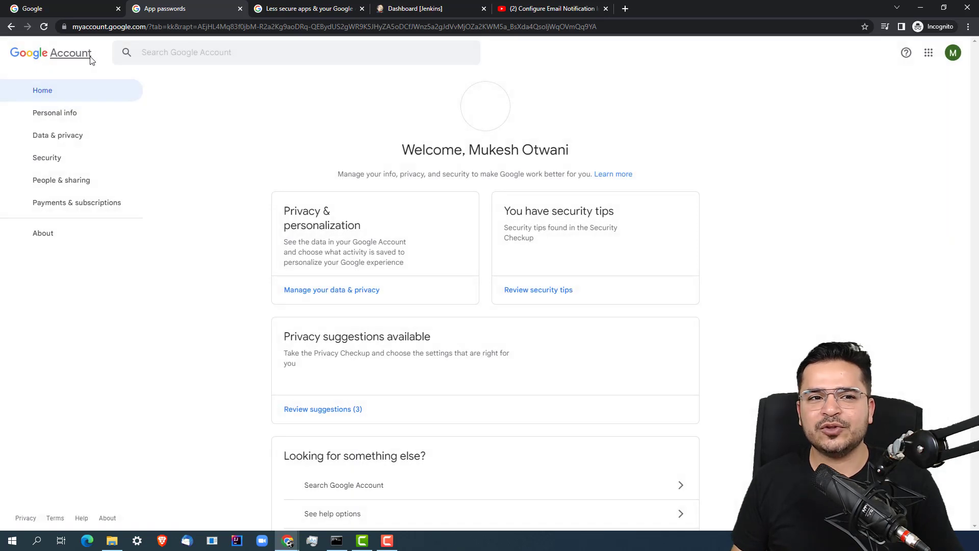
key(ctrl+l)
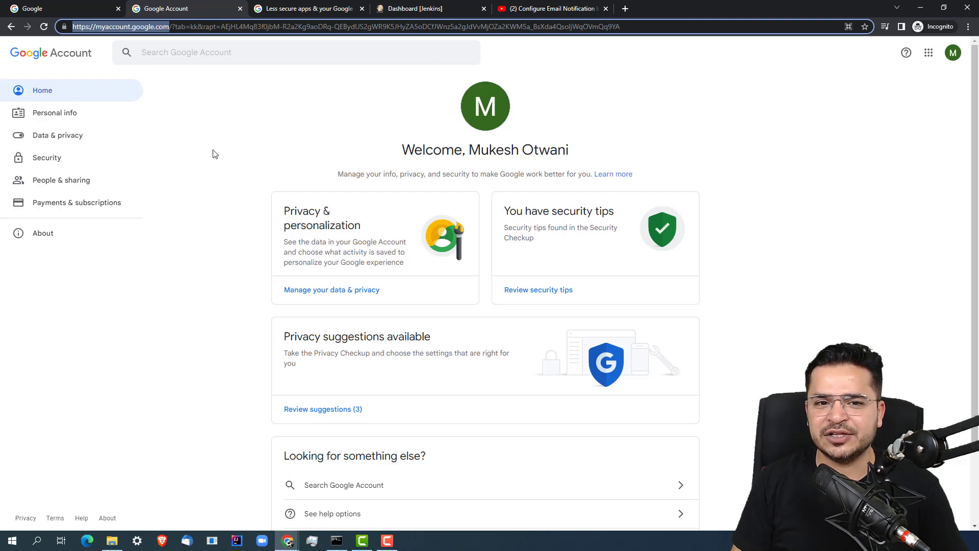
click(47, 158)
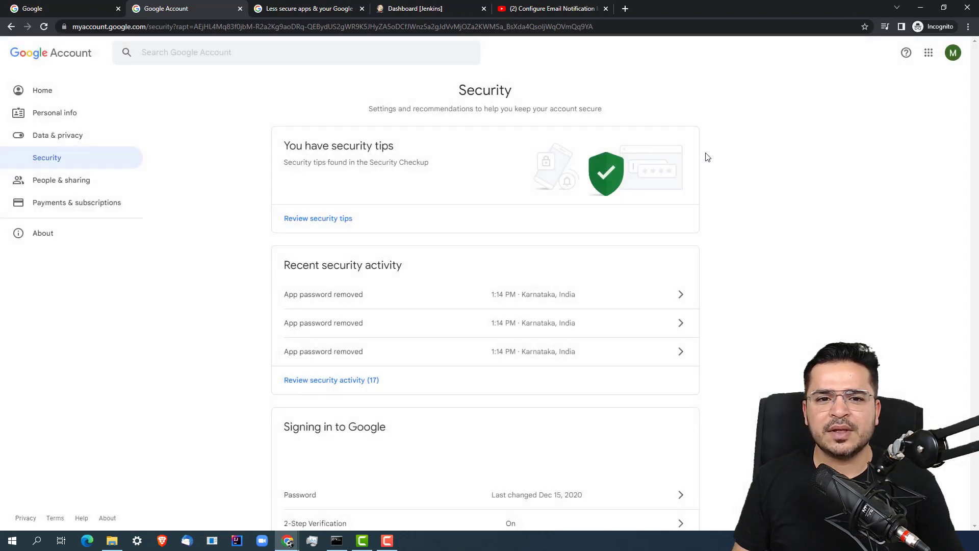
Generate an app password for Mail with Windows Computer as the device
drag(975, 119, 974, 131)
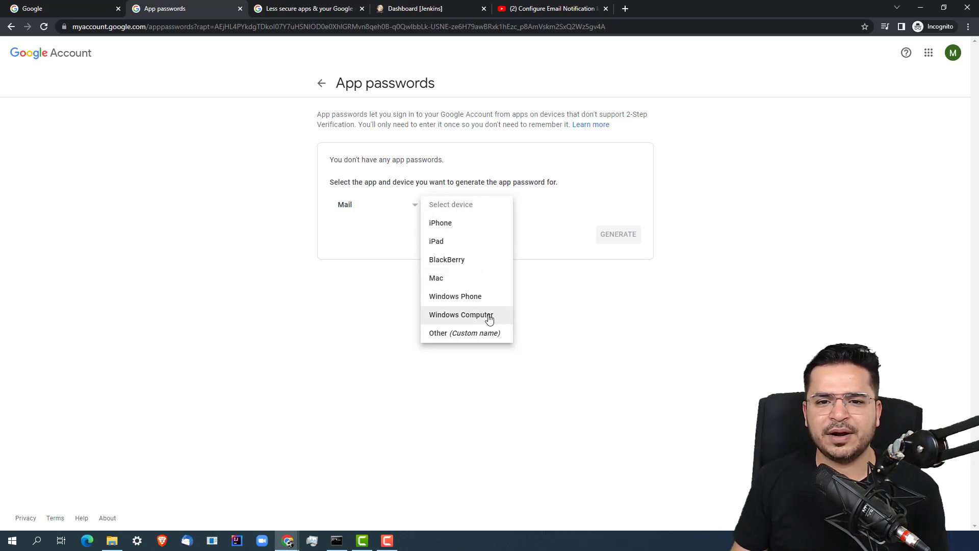
click(450, 317)
click(620, 236)
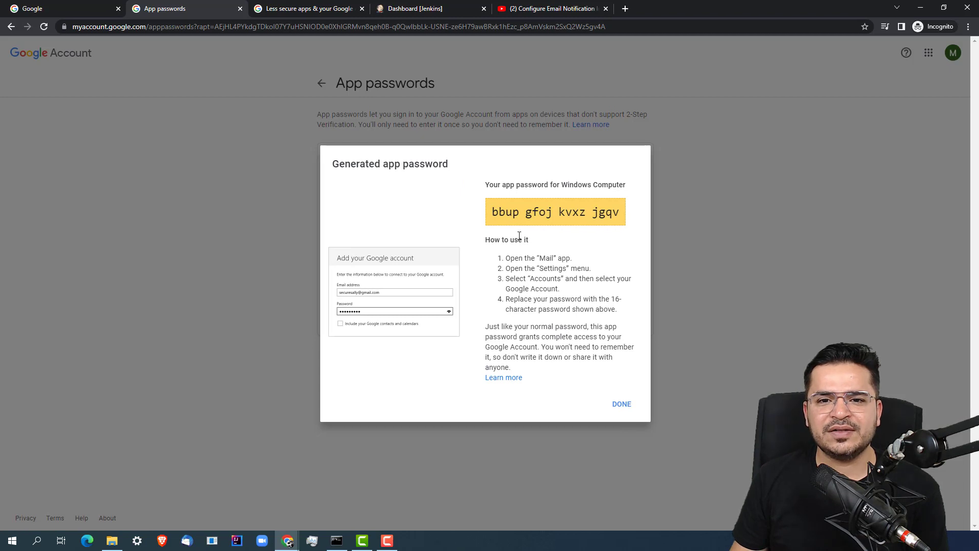
Copy the 16-character app password, dismiss its dialog, and switch to the Jenkins dashboard
triple_click(512, 206)
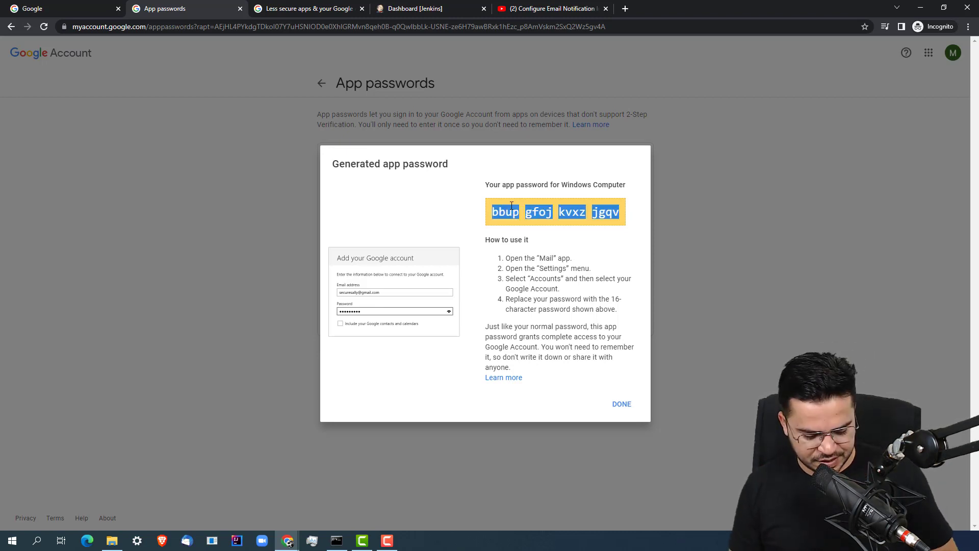
click(624, 405)
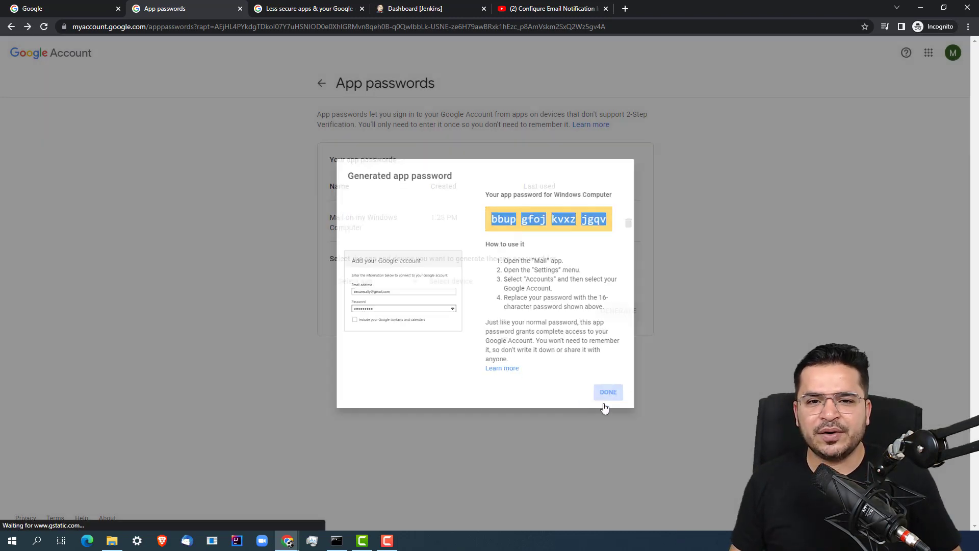
click(422, 8)
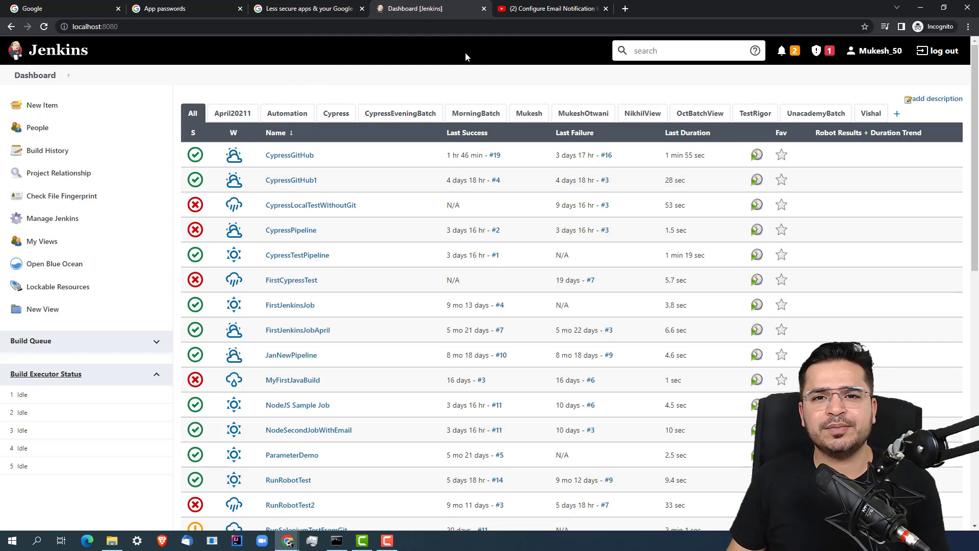
Glance at the tutorial video's title, then return to Jenkins and open Manage Jenkins
click(537, 11)
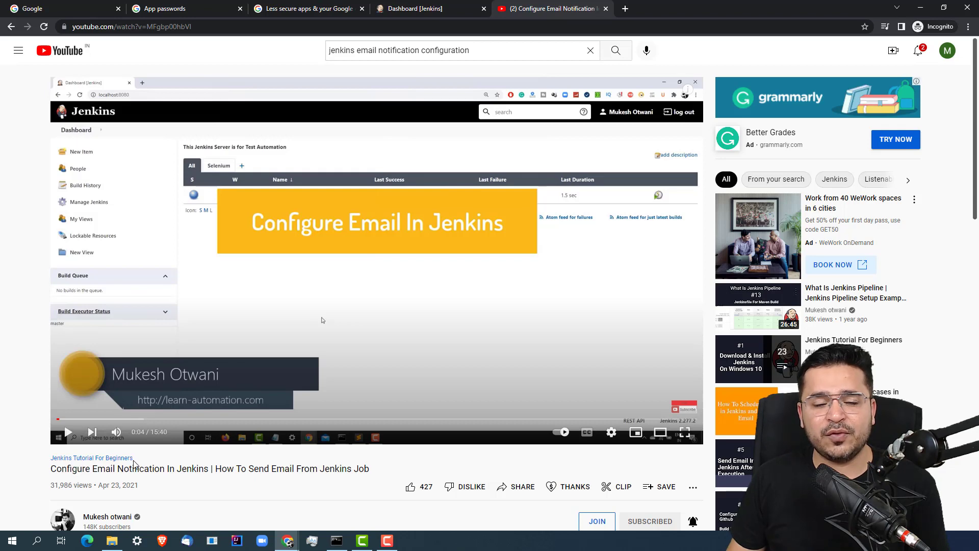
drag(57, 468, 424, 474)
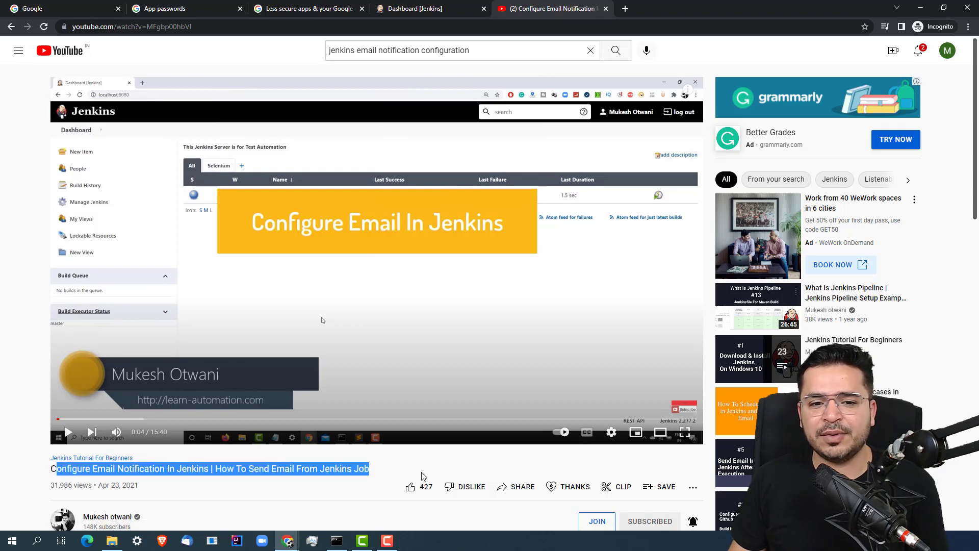
click(228, 470)
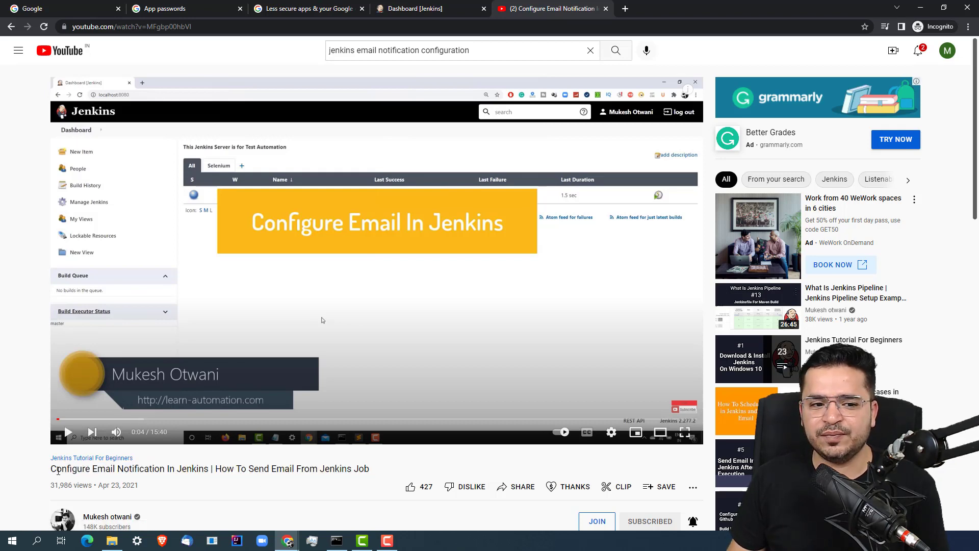
drag(58, 470, 386, 471)
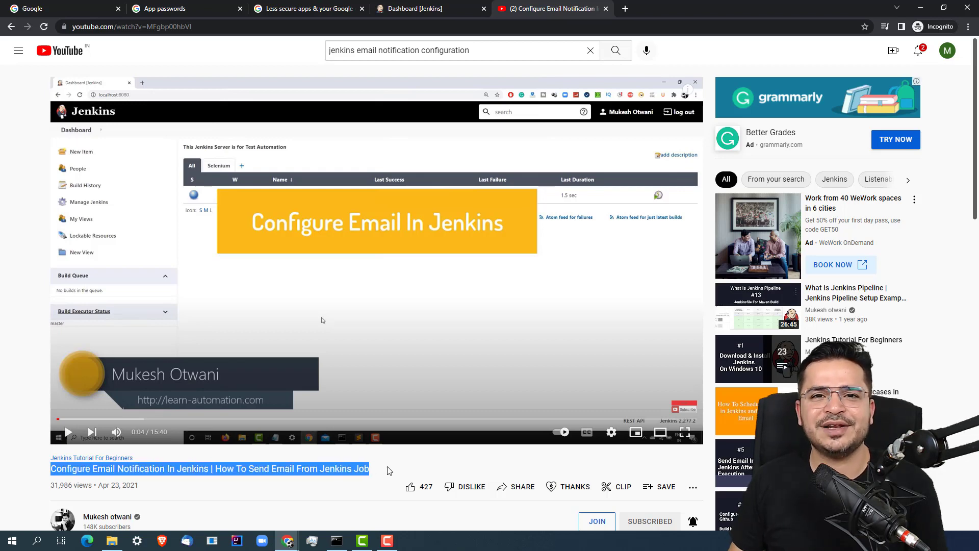
click(417, 9)
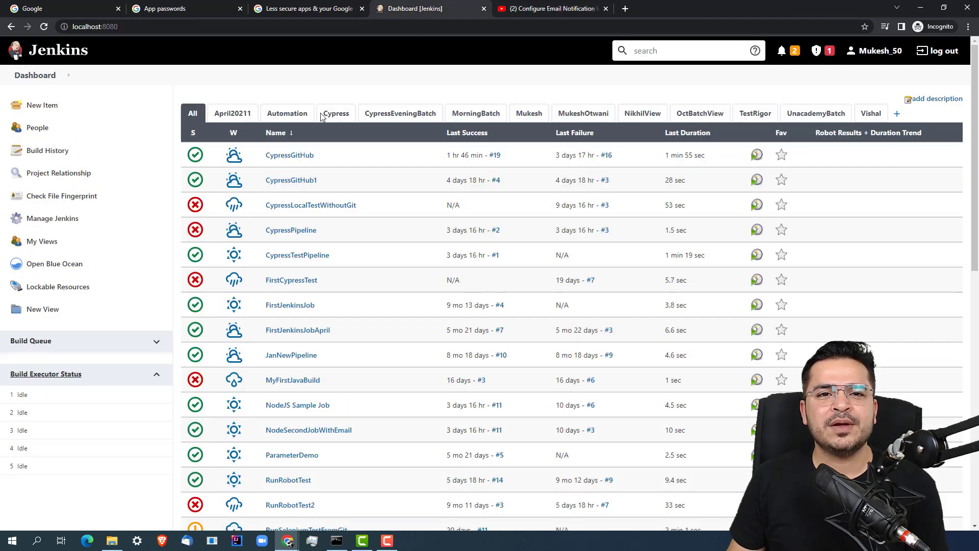
click(46, 224)
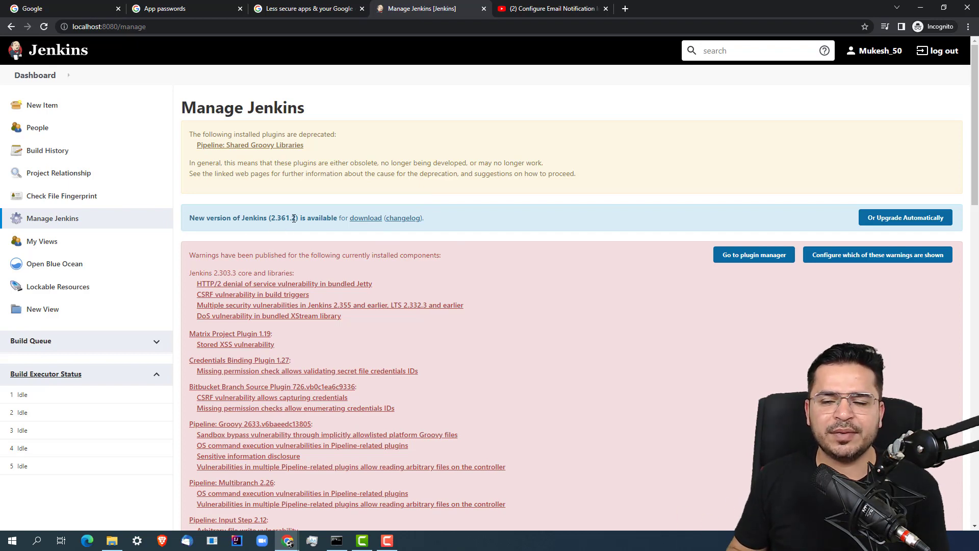
Scroll Configure System down to Extended E-mail Notification, showing smtp.gmail.com on port 465
drag(974, 127, 961, 373)
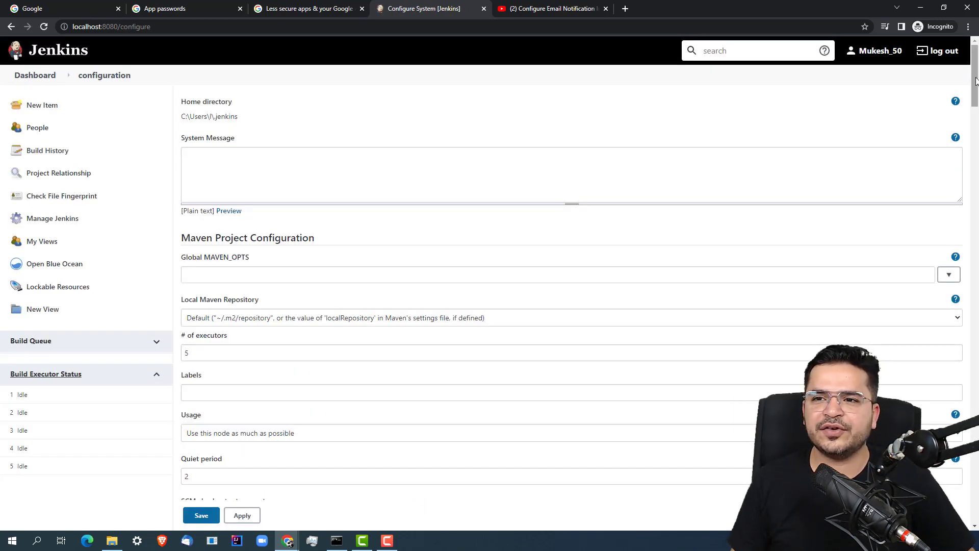
drag(976, 75, 975, 362)
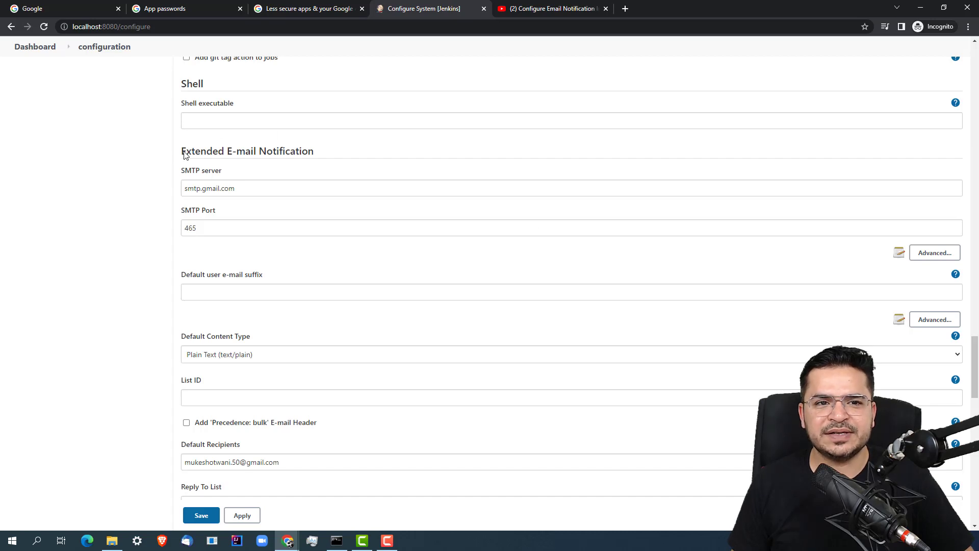
drag(184, 155, 341, 155)
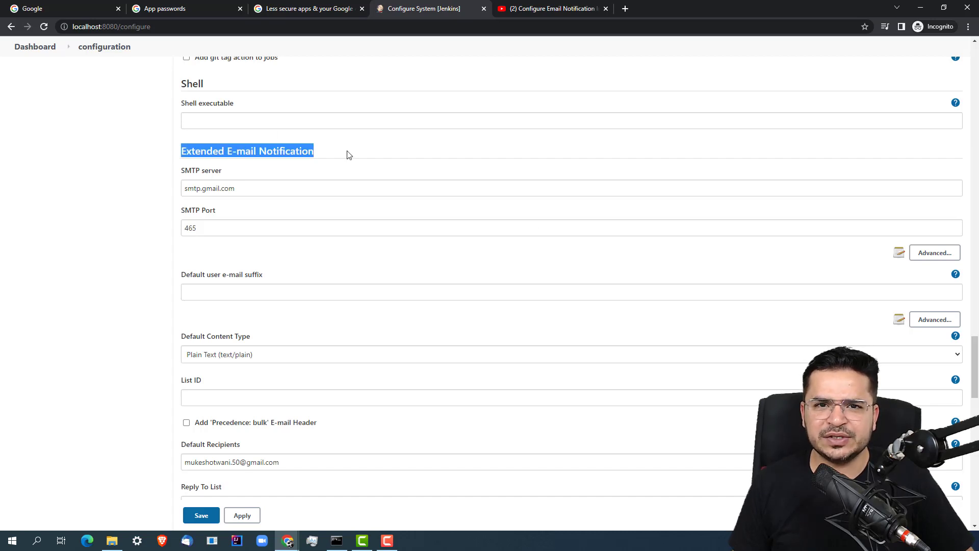
drag(976, 351, 975, 497)
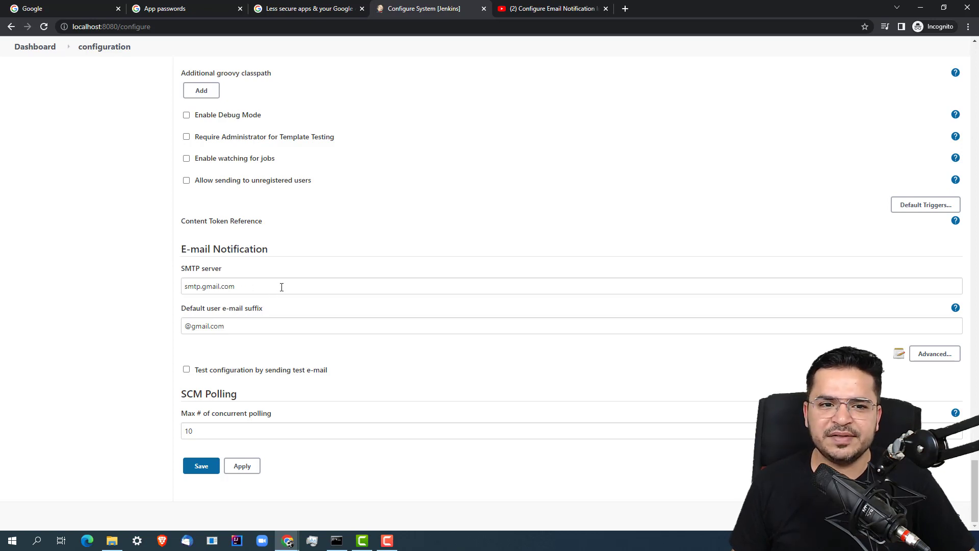
drag(282, 287, 200, 287)
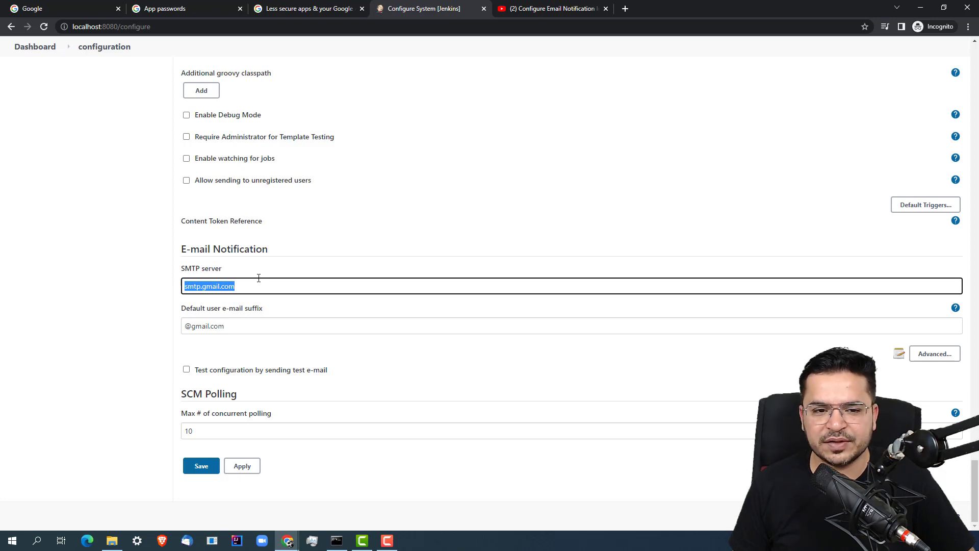
click(229, 321)
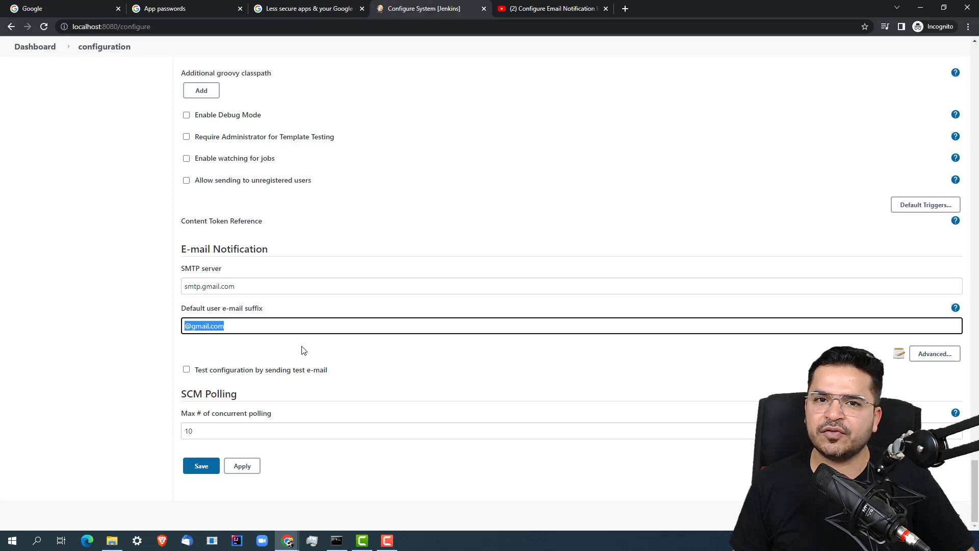
click(941, 357)
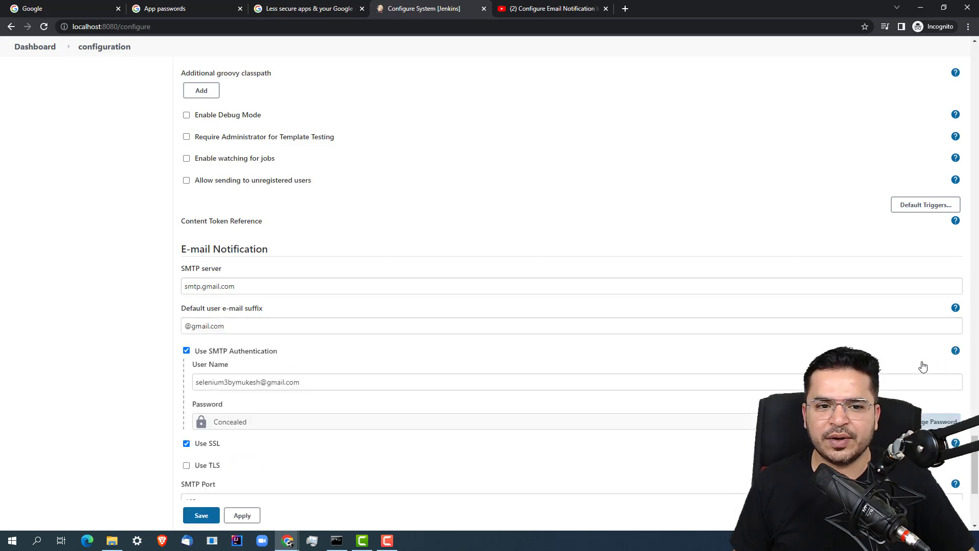
scroll(976, 472, down, 2)
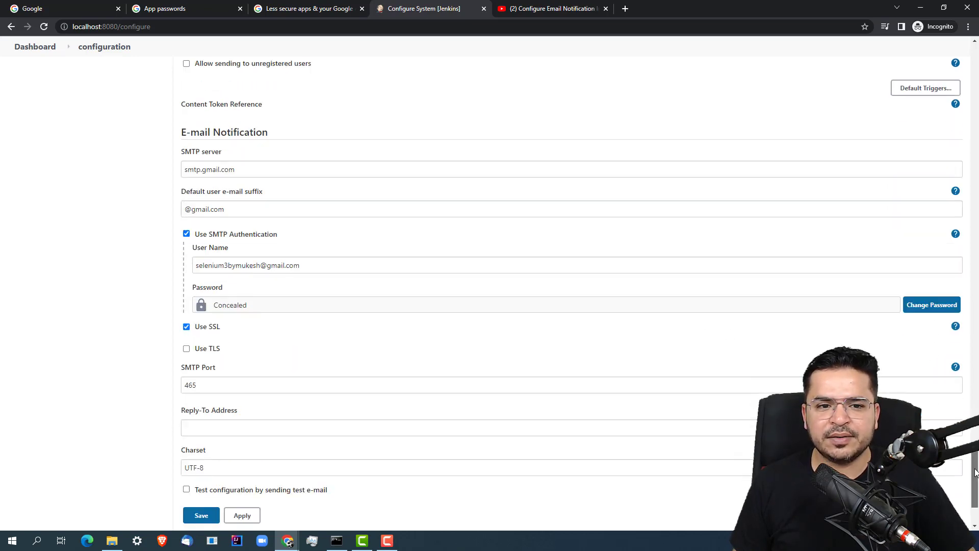
triple_click(283, 261)
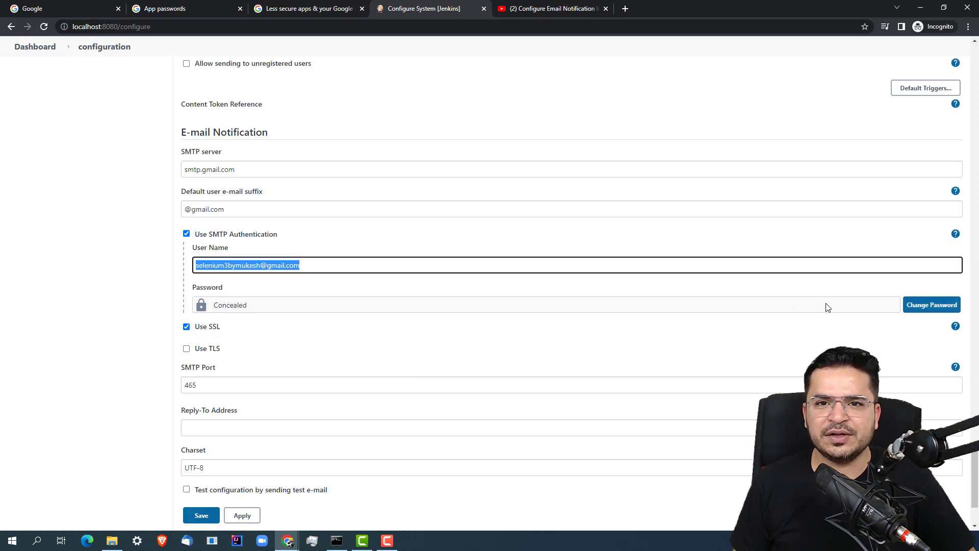
Replace the stored SMTP password with the copied Google app password
click(933, 308)
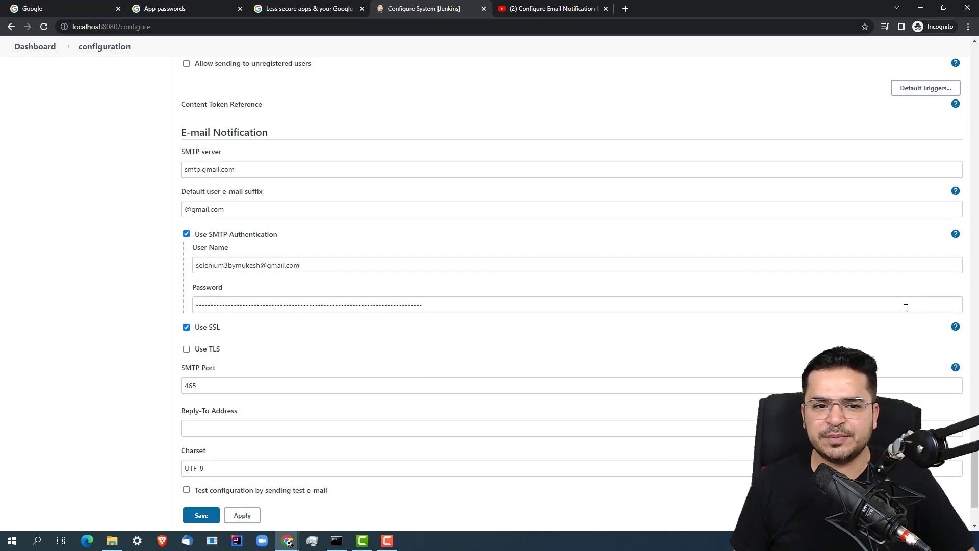
drag(530, 308, 1, 266)
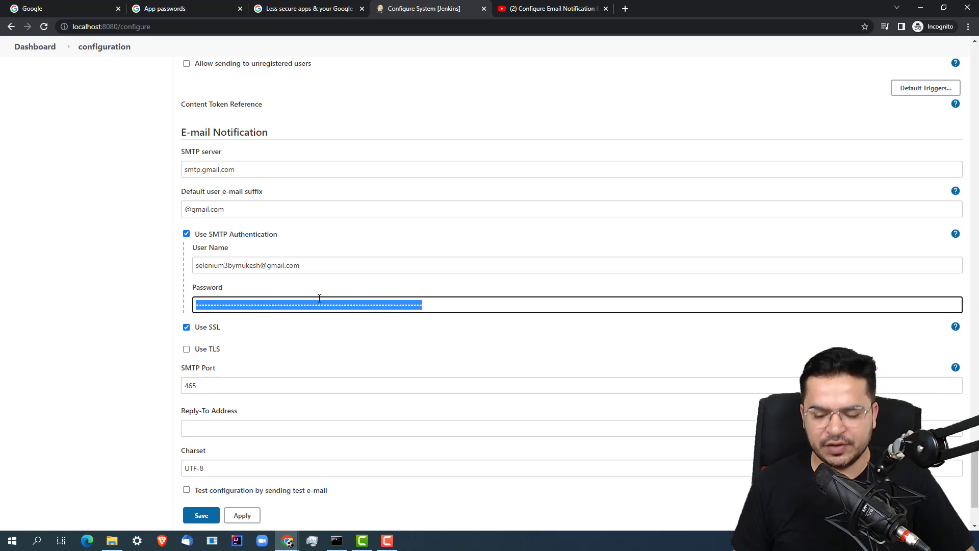
key(BackSpace)
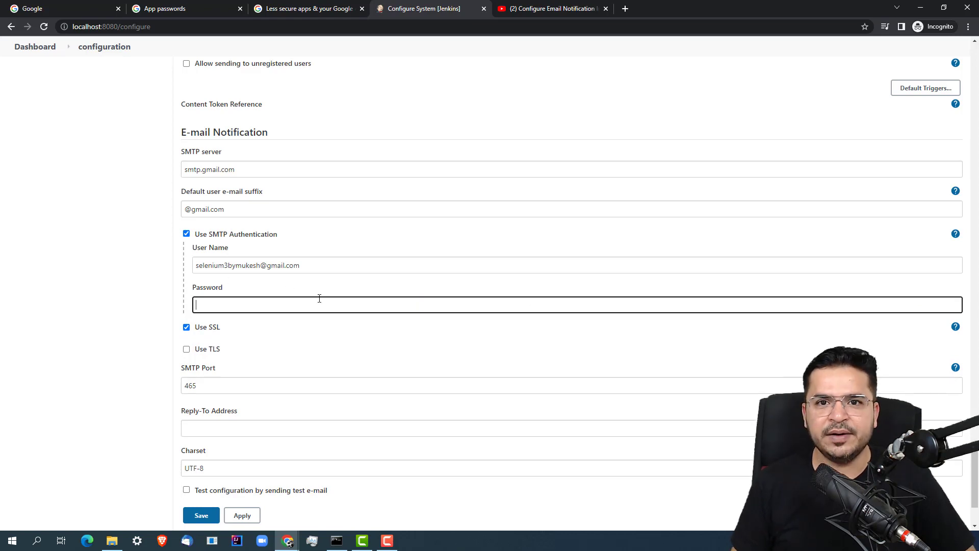
click(295, 10)
click(194, 8)
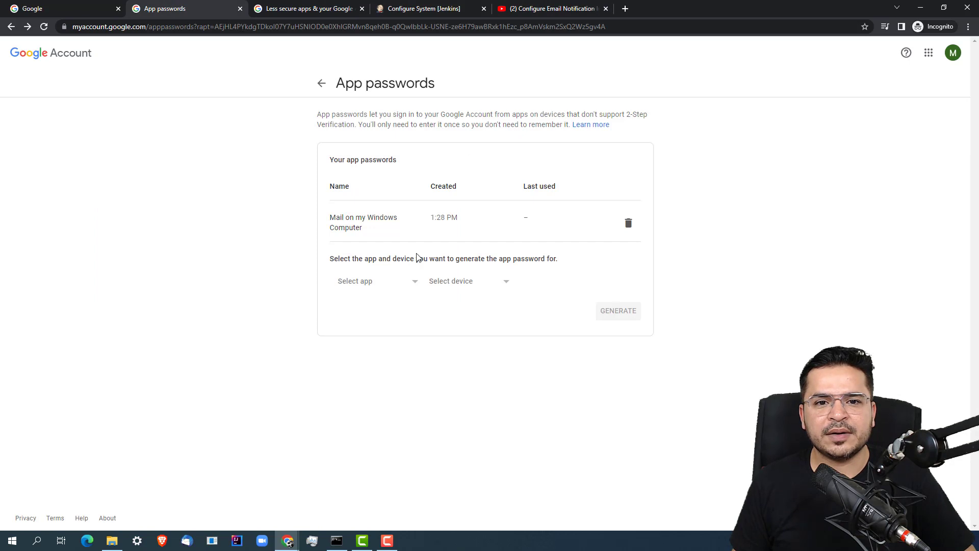
click(417, 10)
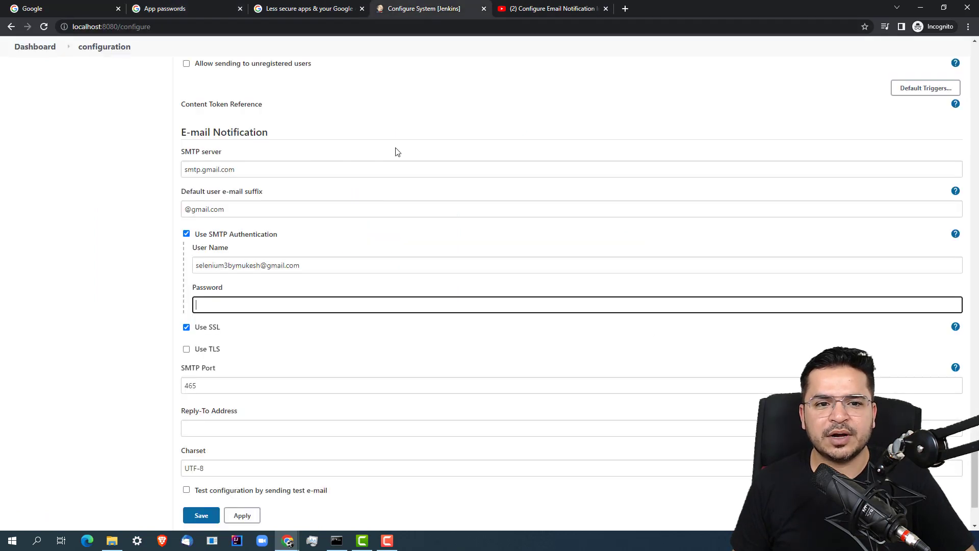
key(ctrl+v)
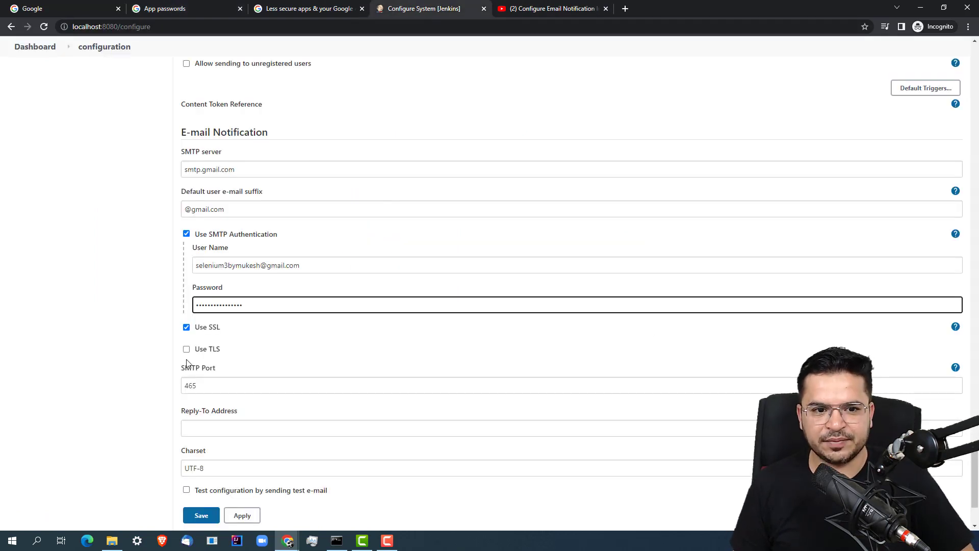
click(126, 356)
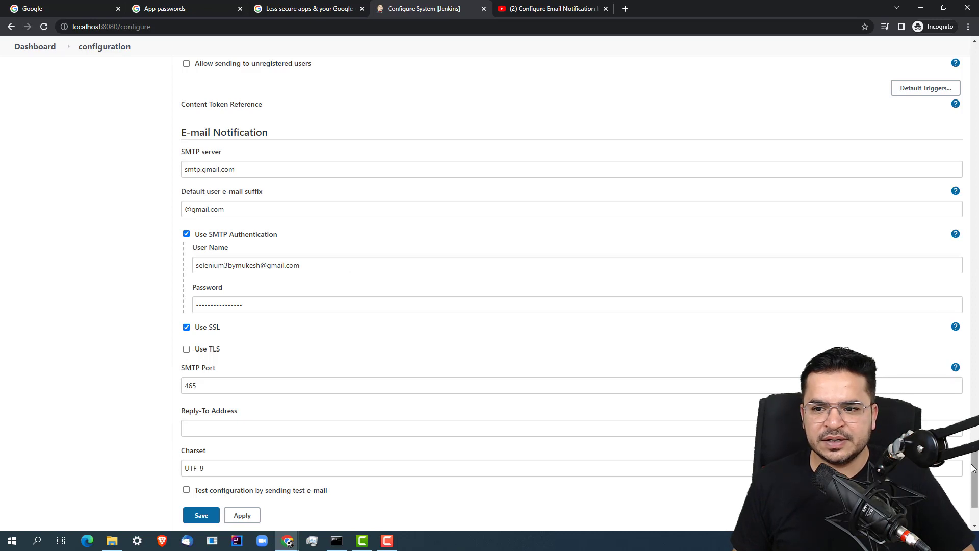
Send a test e-mail on port 465 to the entered recipient address
scroll(976, 489, down, 3)
double_click(189, 265)
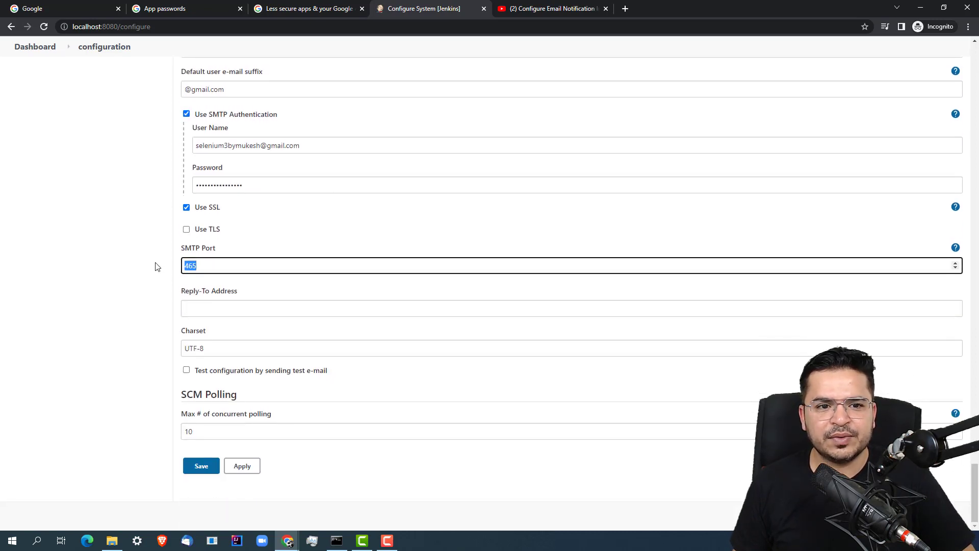
click(187, 370)
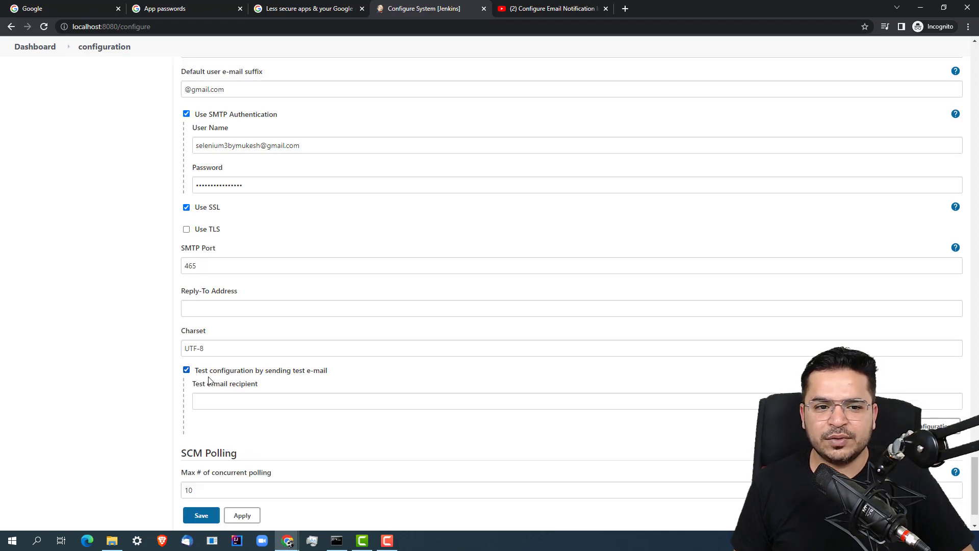
click(252, 401)
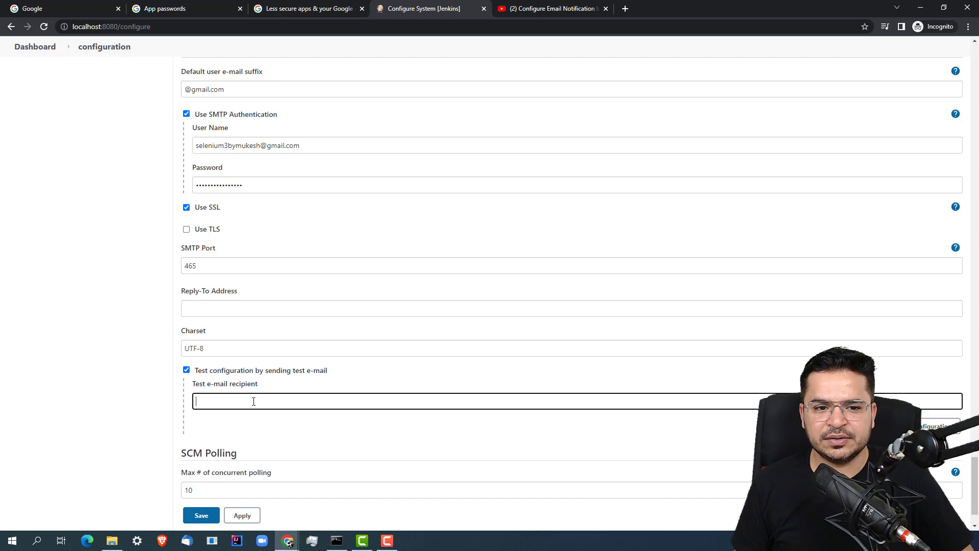
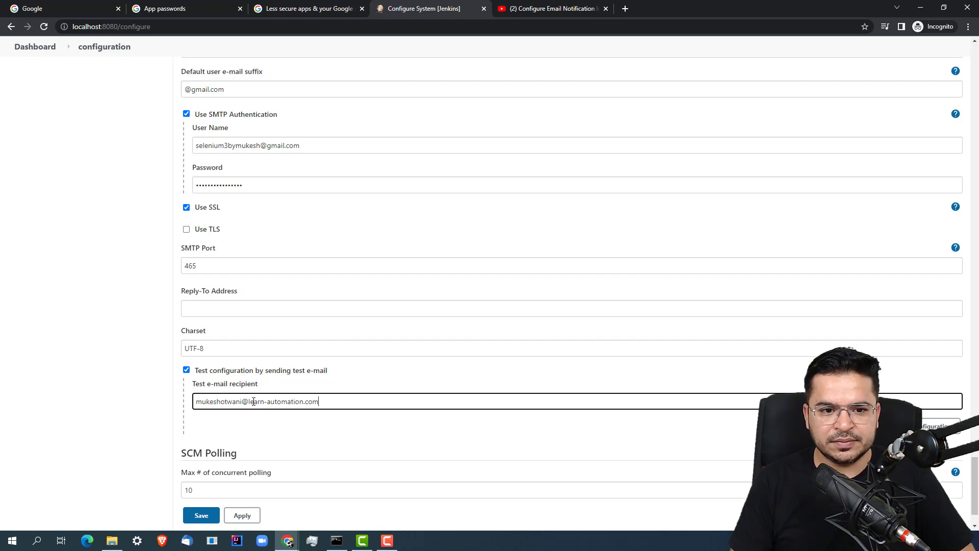
click(308, 432)
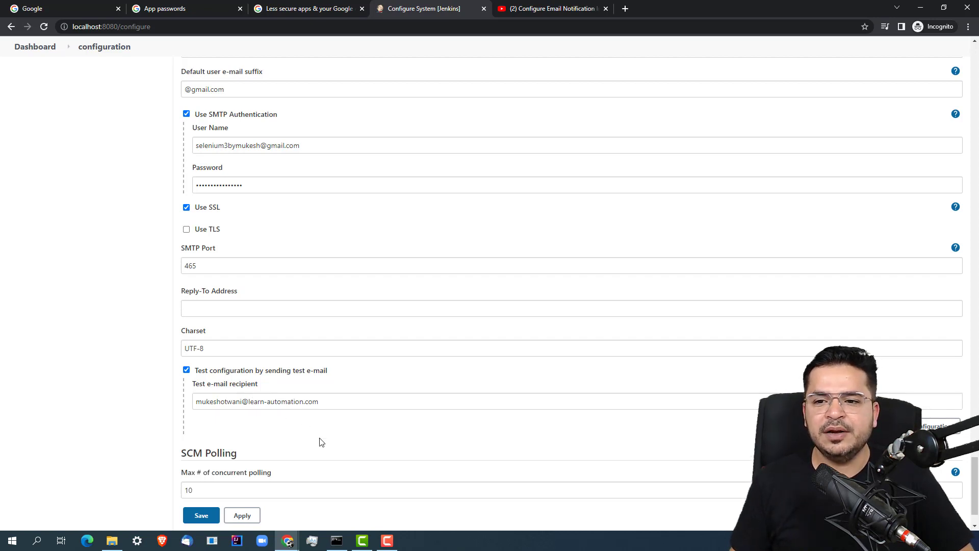
click(940, 427)
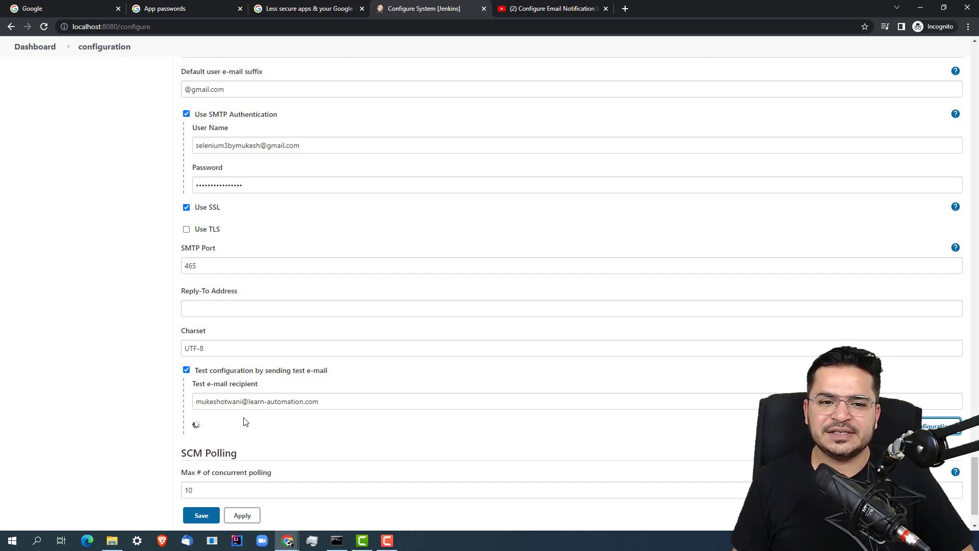
Confirm the 'Email was successfully sent' result for the test recipient
drag(319, 402, 210, 402)
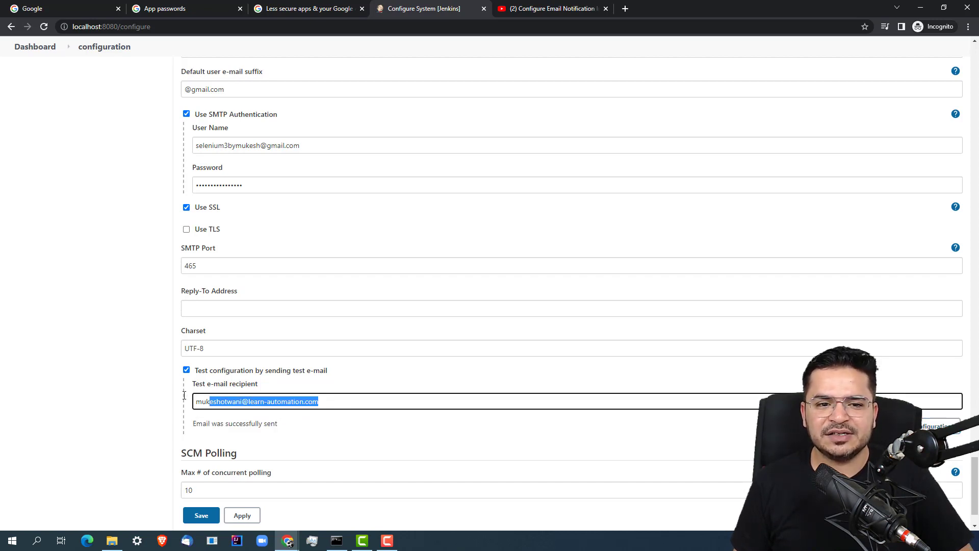
click(303, 431)
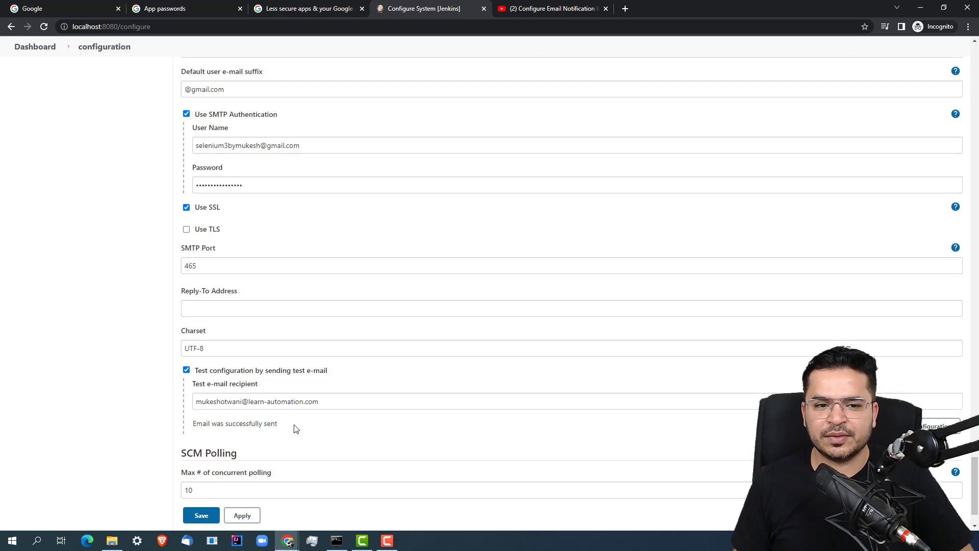
triple_click(213, 424)
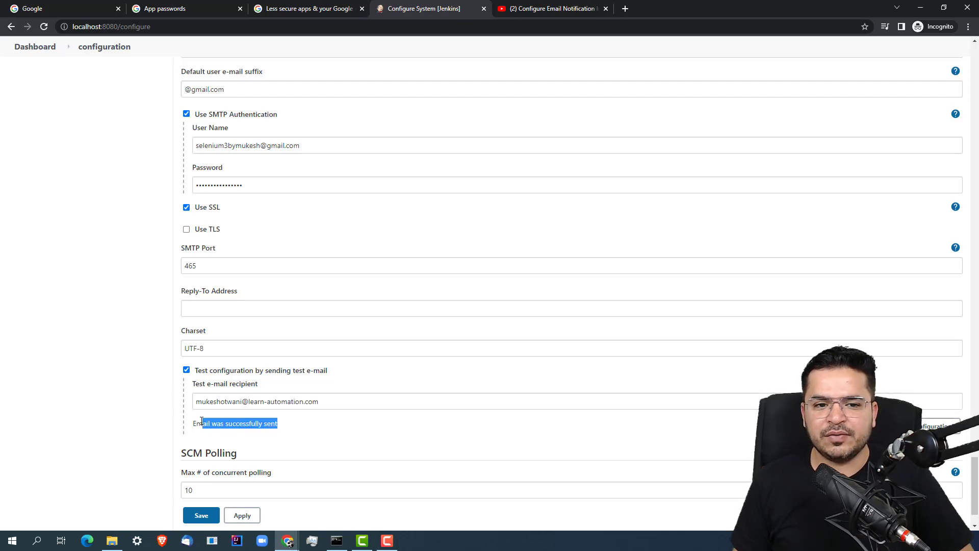
click(376, 426)
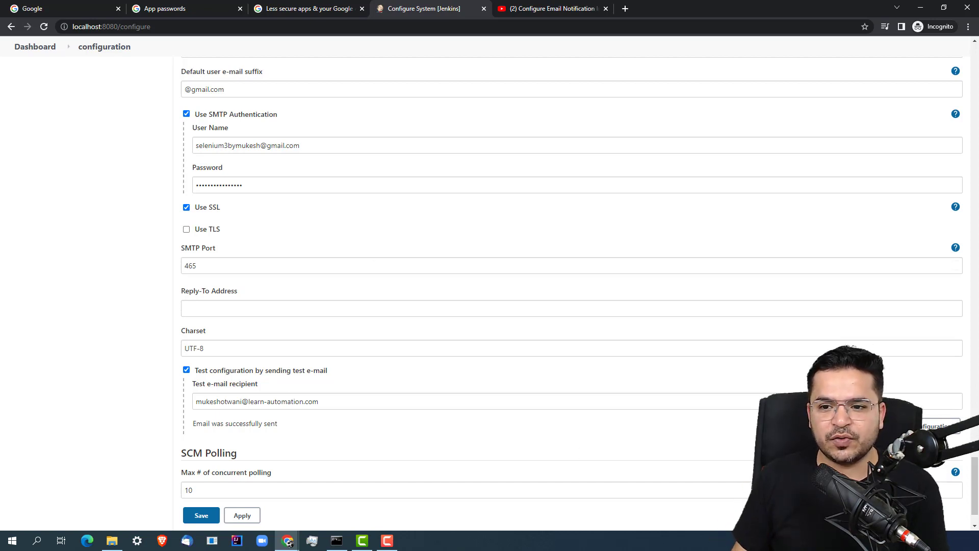
Check Extended E-mail's smtp.gmail.com server and port 465, expand Advanced, and open Credentials Add
drag(976, 490, 975, 330)
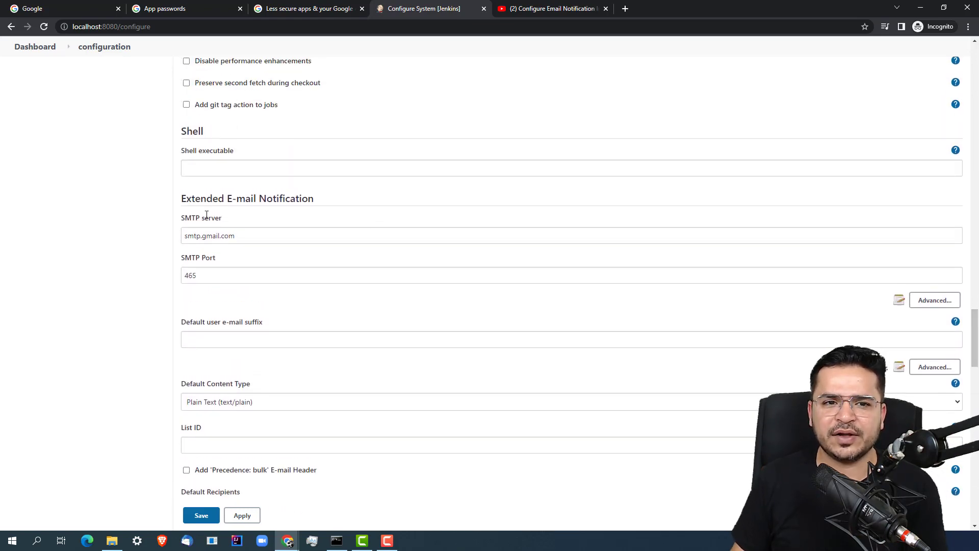
drag(236, 236, 194, 236)
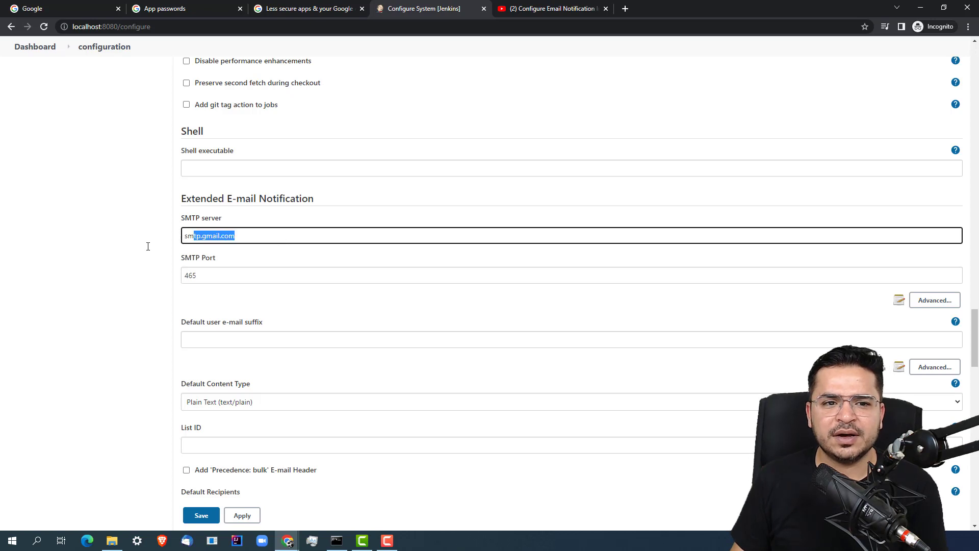
drag(234, 275, 153, 279)
click(504, 305)
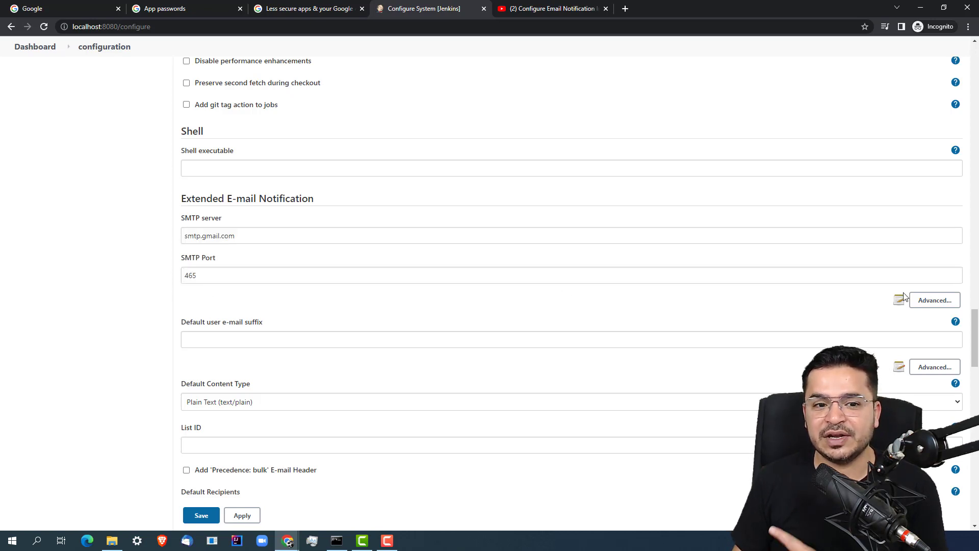
click(939, 302)
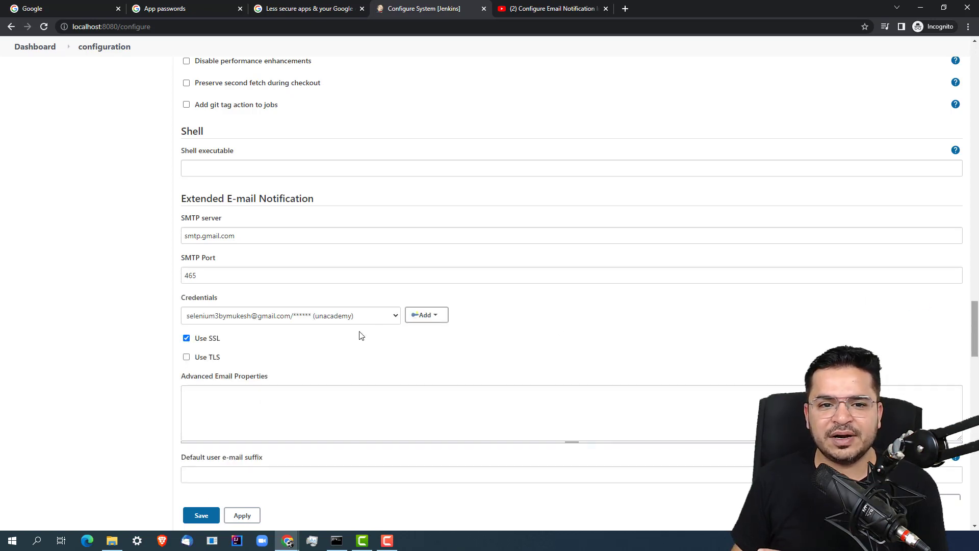
scroll(352, 295, down, 2)
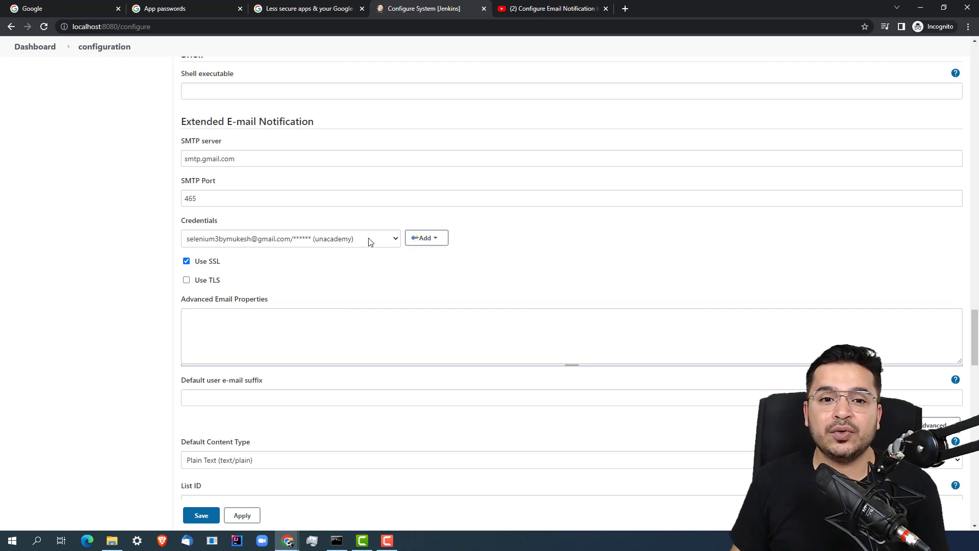
click(440, 241)
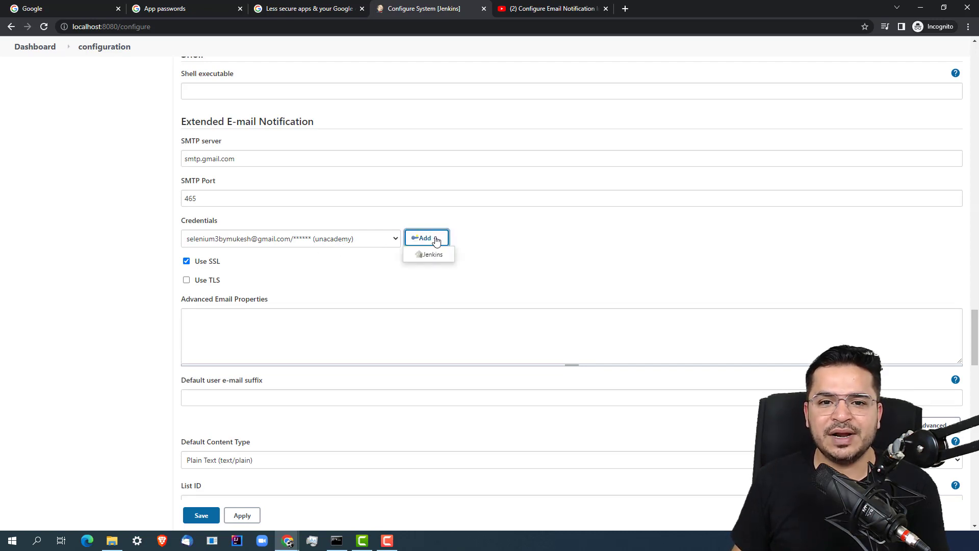
Add a global Jenkins username-with-password credential for the Gmail account, described as YoutubeTutorials
click(432, 256)
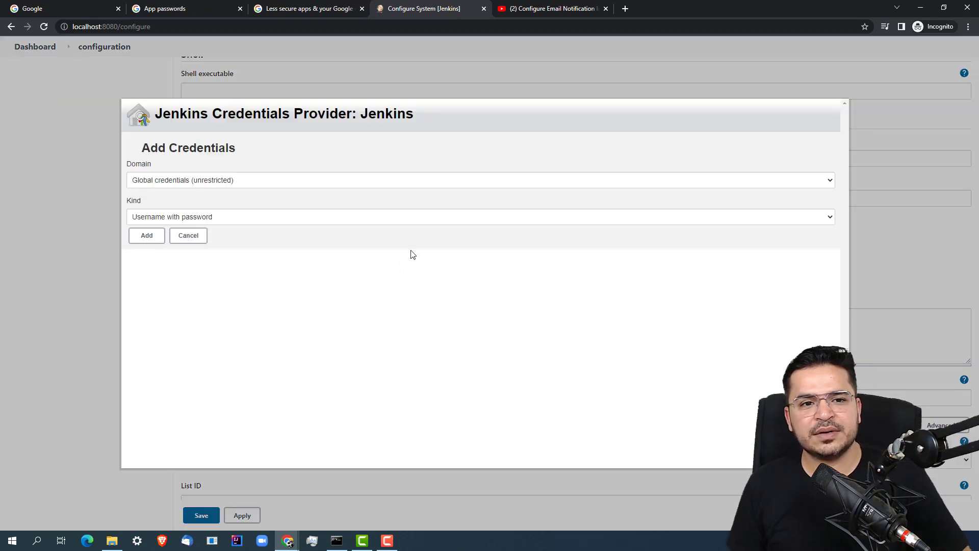
click(169, 218)
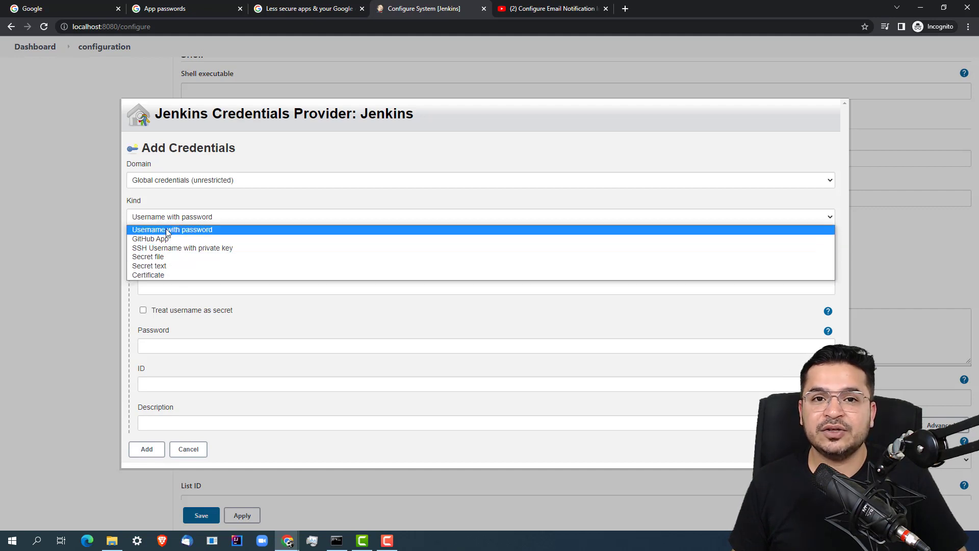
click(164, 229)
click(194, 288)
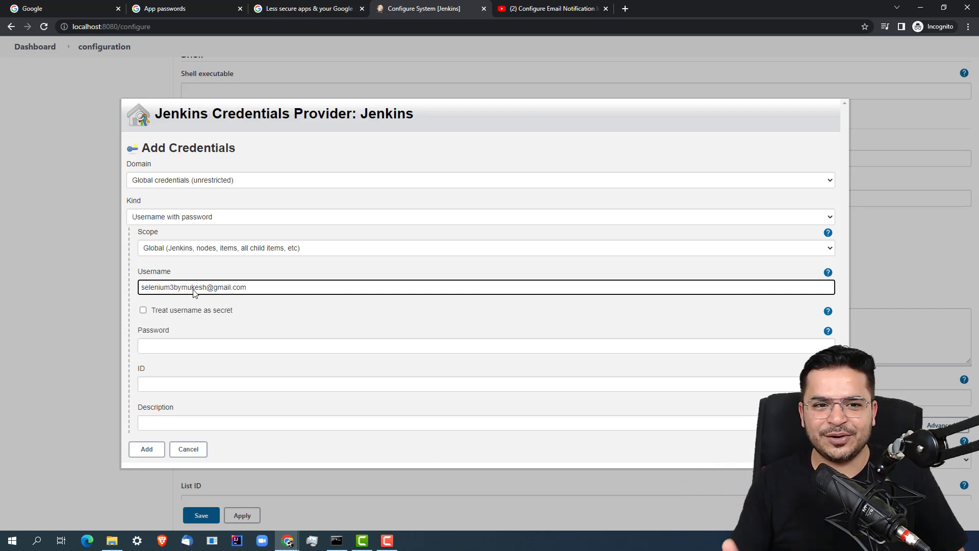
click(177, 351)
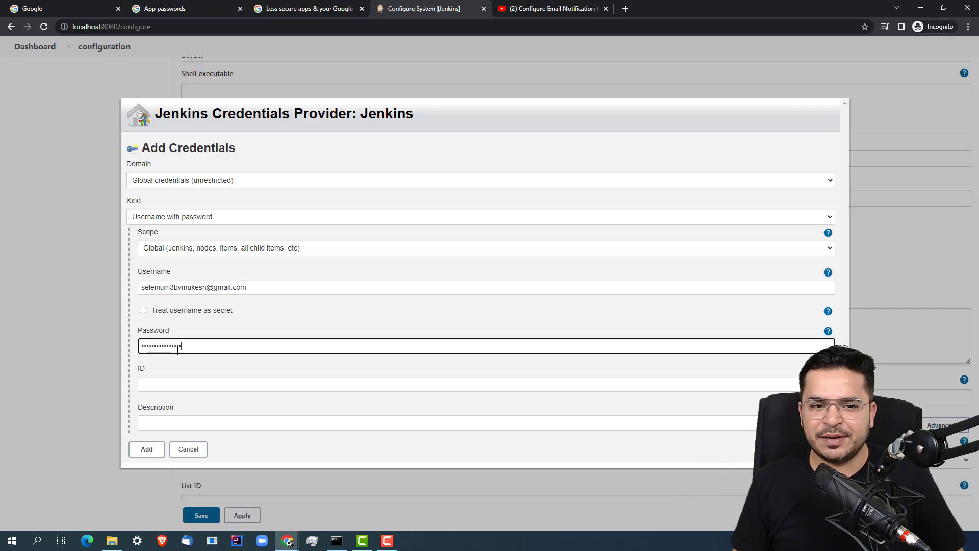
click(272, 422)
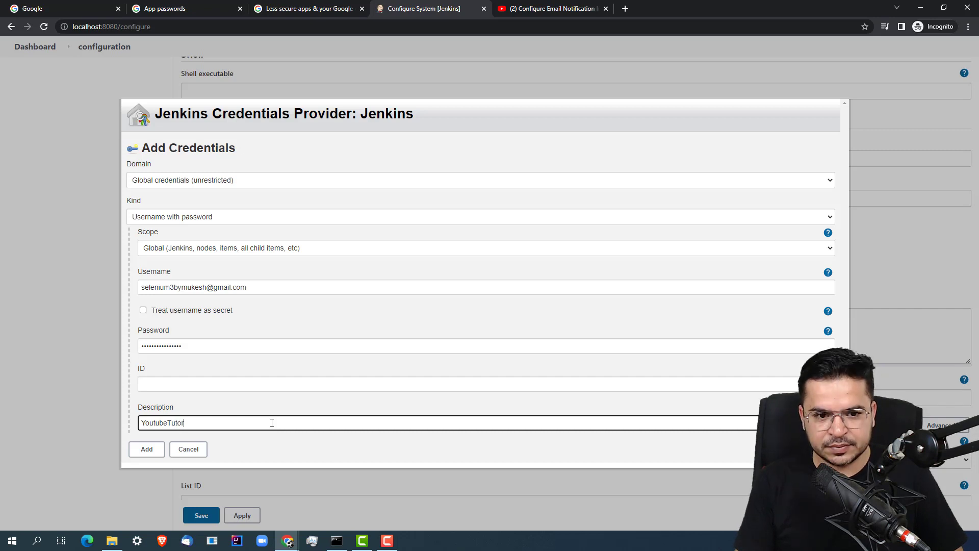
click(147, 449)
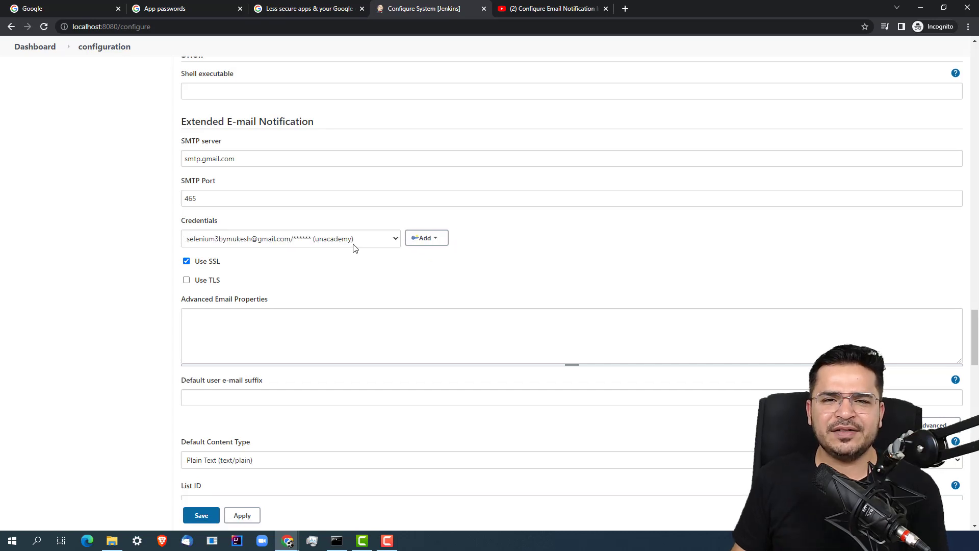
click(336, 242)
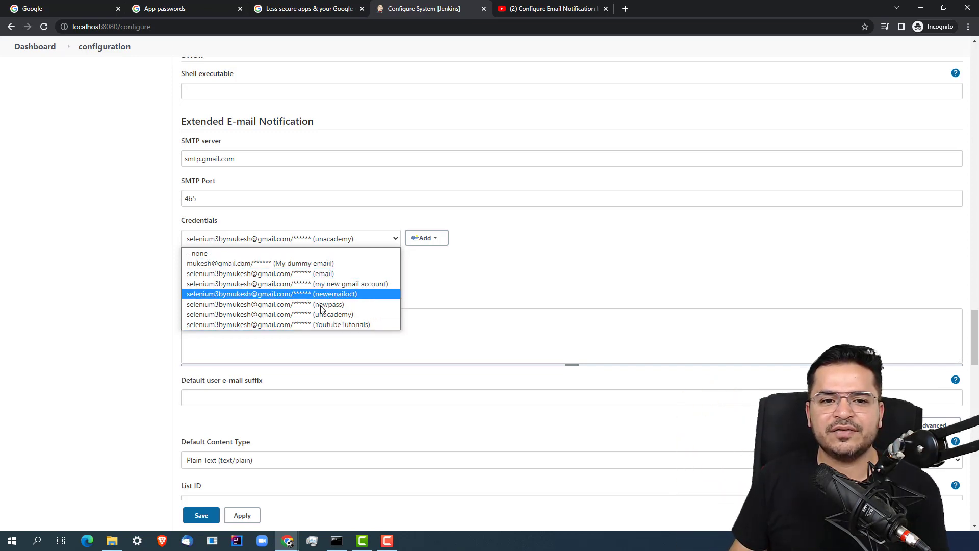
Pick the YoutubeTutorials credential for Extended E-mail Notification and save the system configuration
click(328, 323)
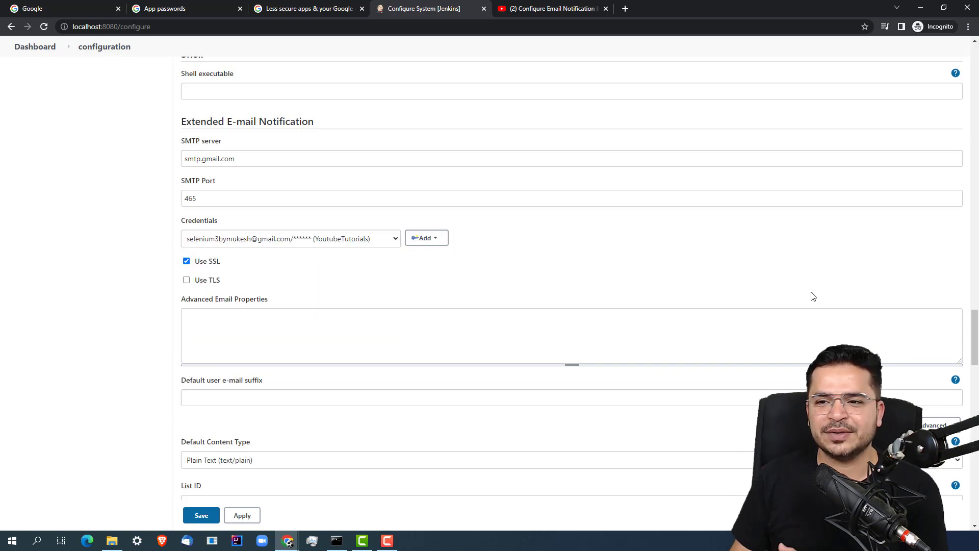
scroll(913, 352, down, 7)
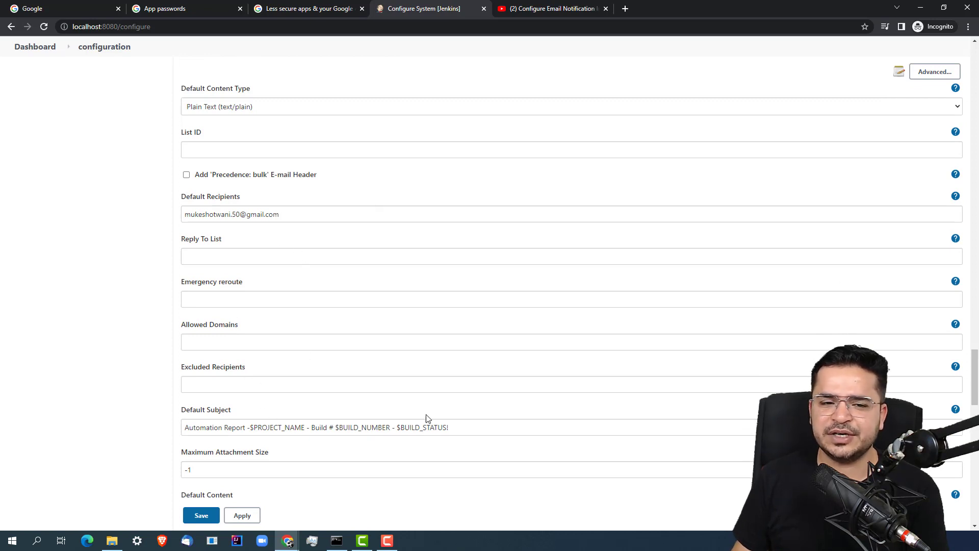
scroll(974, 368, down, 5)
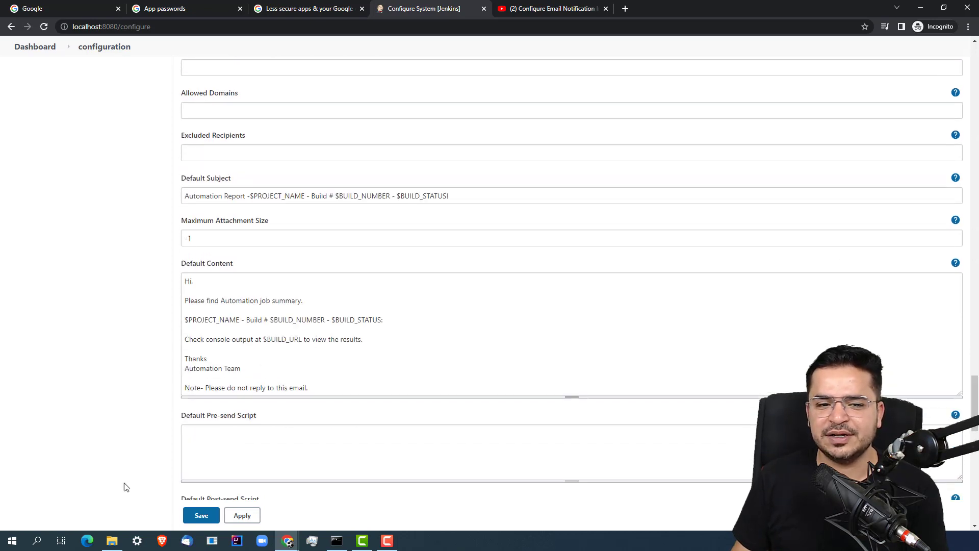
click(204, 518)
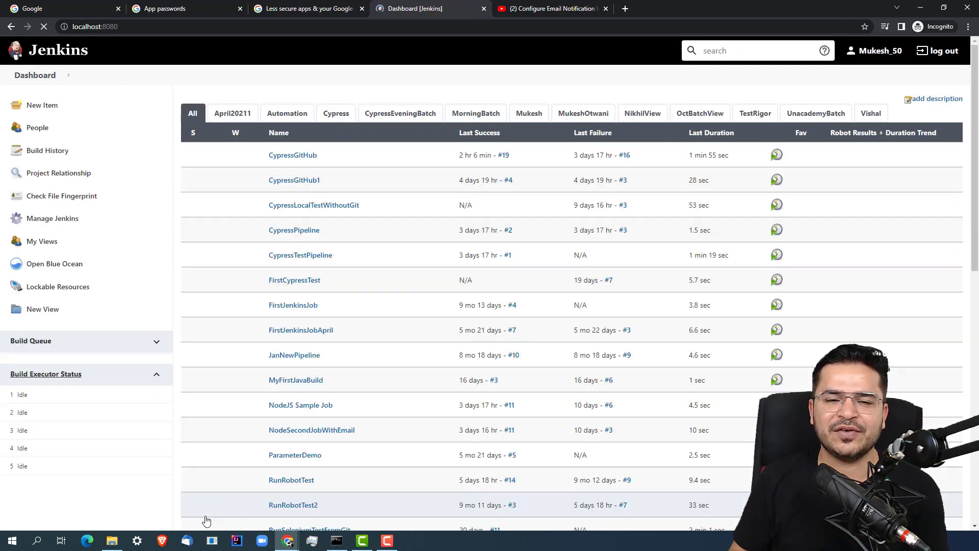
Create the Freestyle project SampleJobForEmailTesting and go to its Build section
click(56, 105)
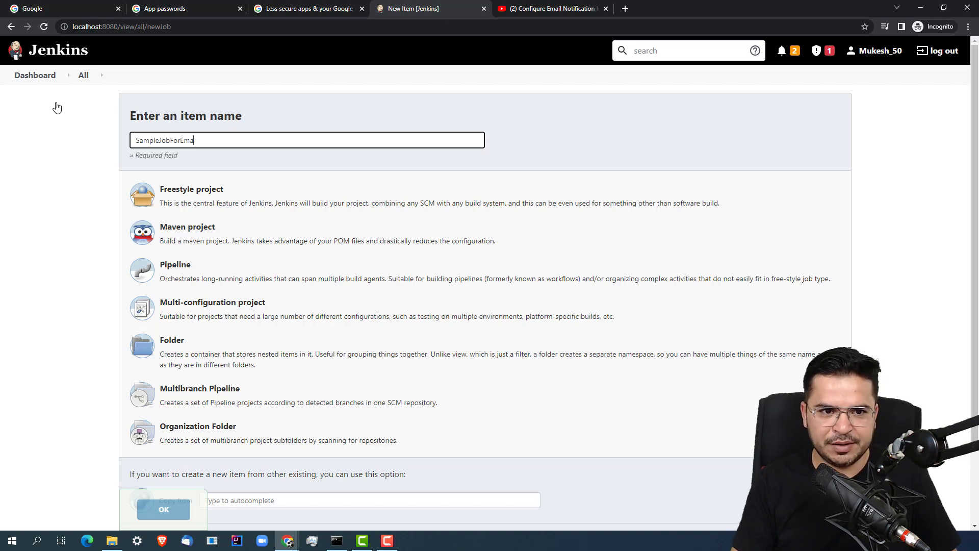
text(tin)
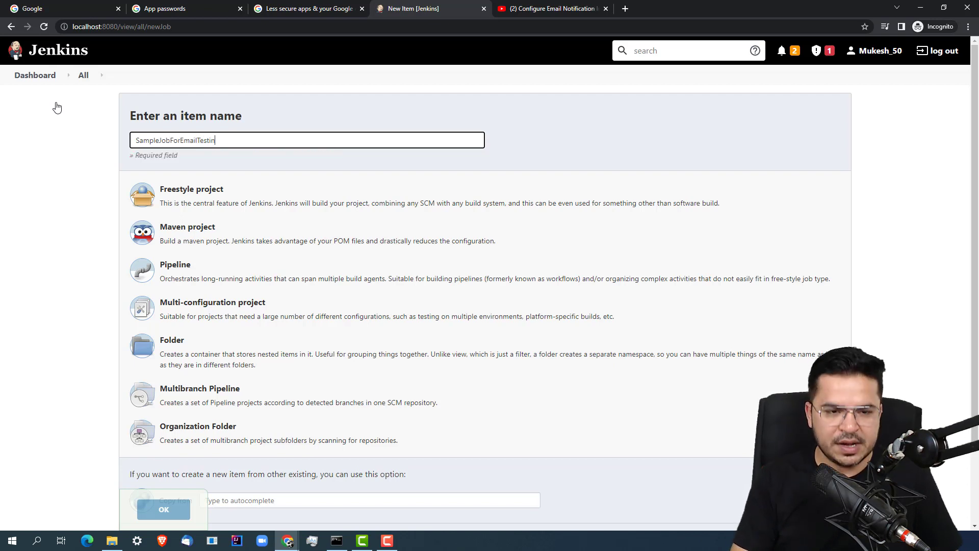
text(g)
click(209, 200)
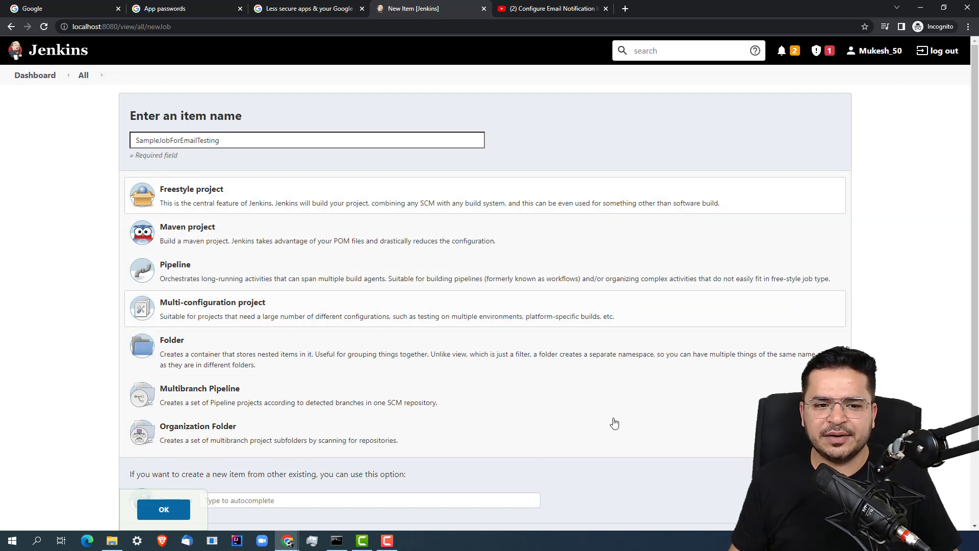
click(162, 511)
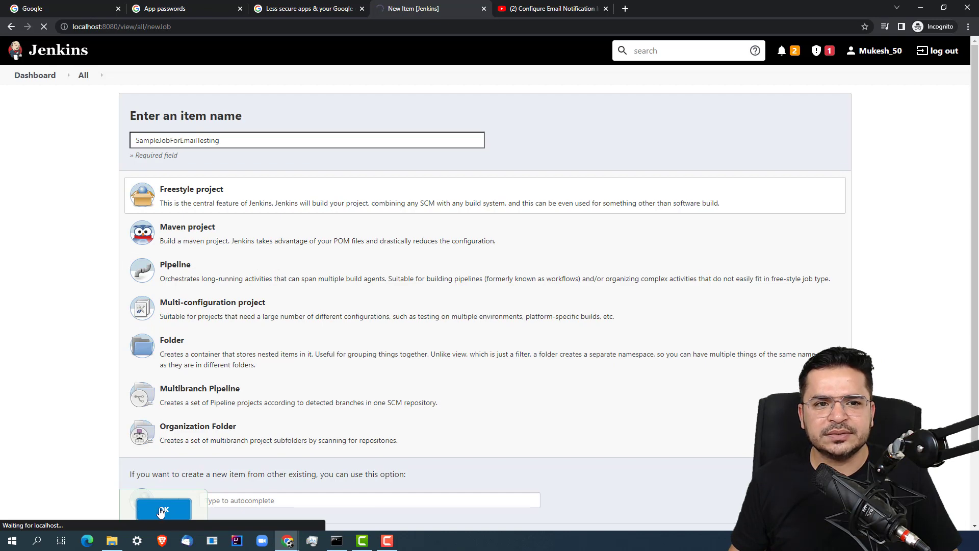
click(413, 109)
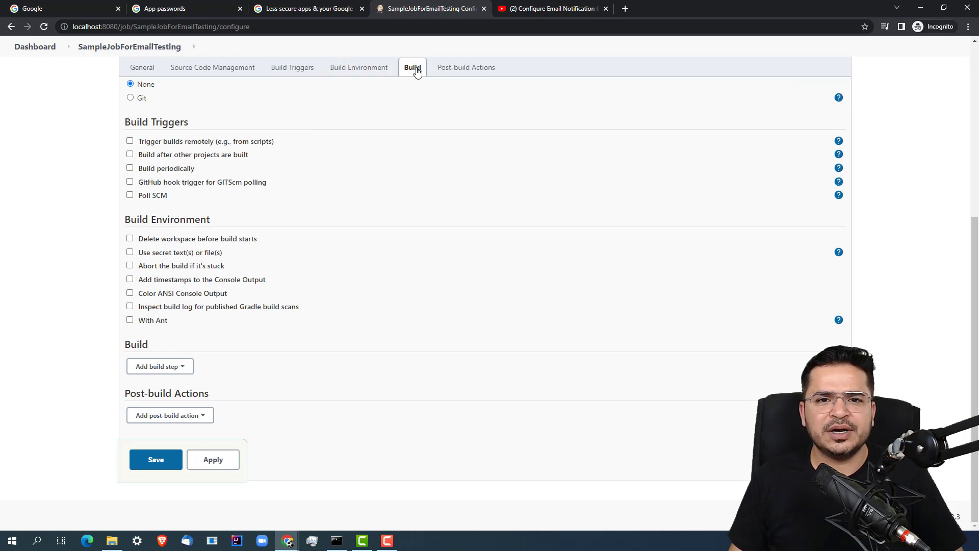
Add an Execute Windows batch command build step containing java -version
click(158, 367)
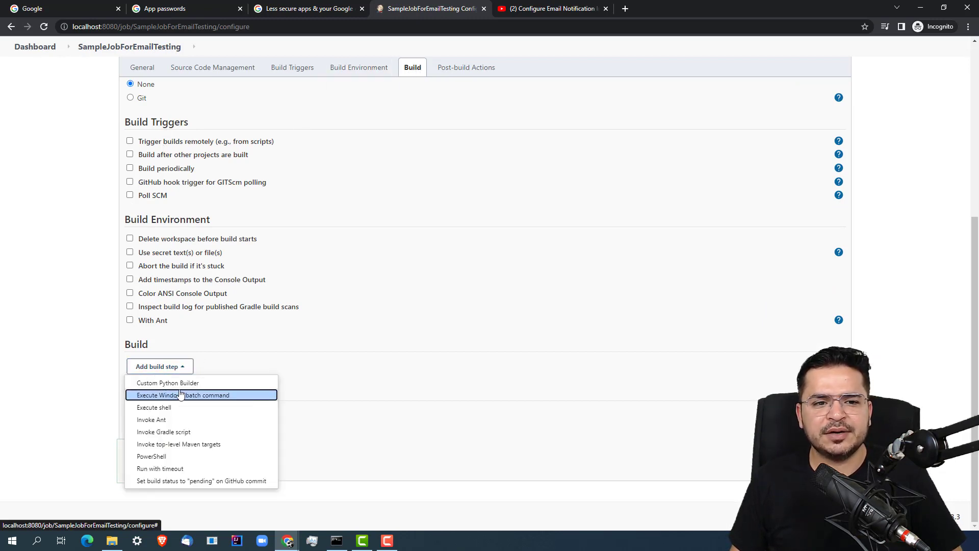
click(217, 397)
click(230, 420)
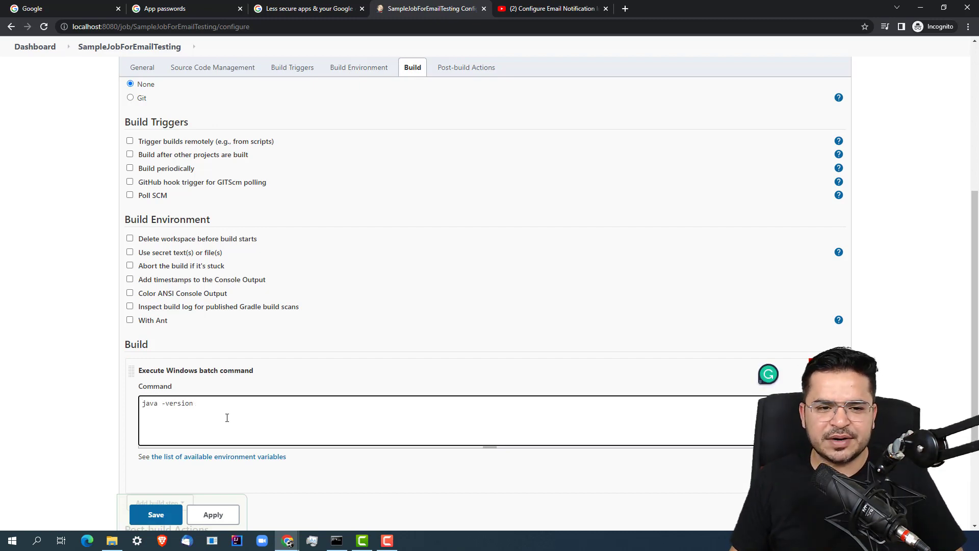
scroll(381, 430, down, 3)
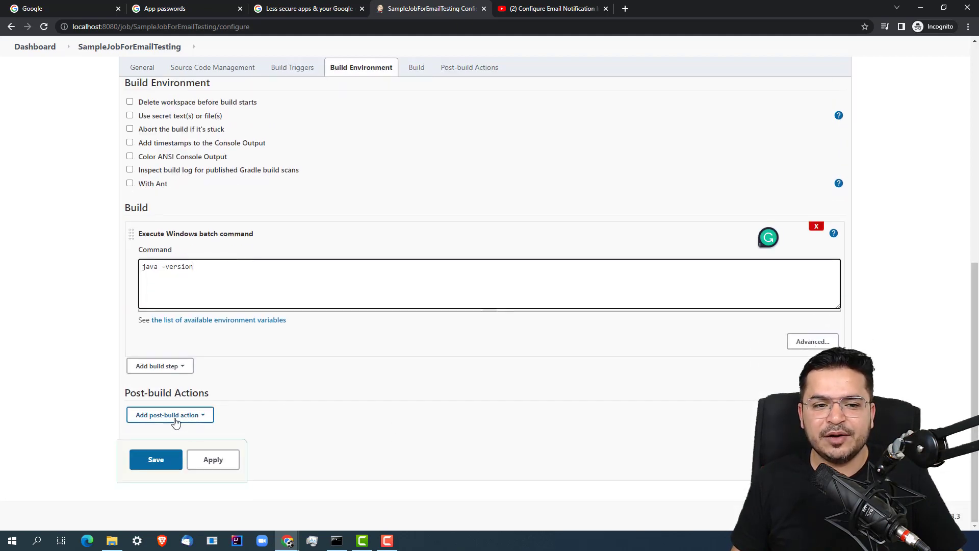
Add an Editable Email Notification post-build action and select its $DEFAULT_RECIPIENTS recipient placeholder
click(177, 418)
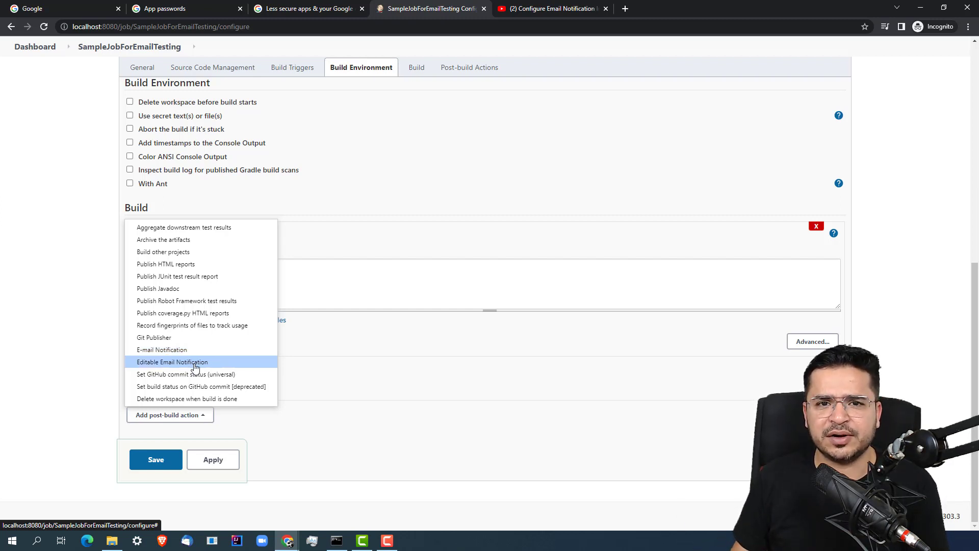
click(197, 363)
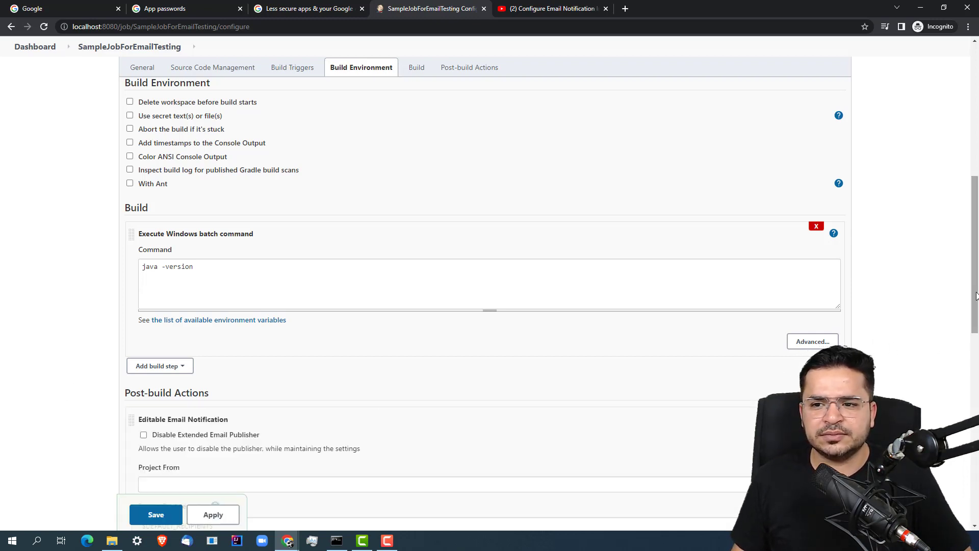
drag(975, 297, 975, 368)
drag(256, 299, 73, 303)
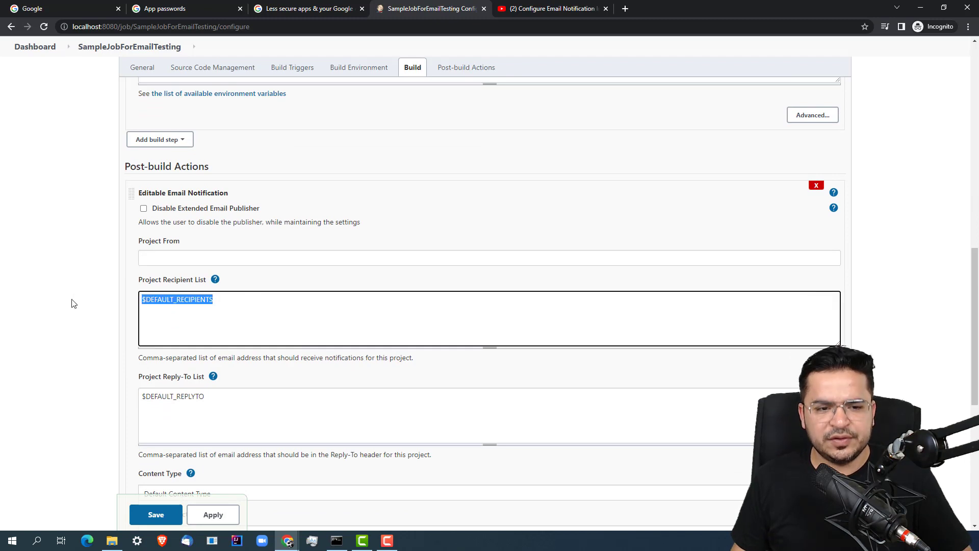
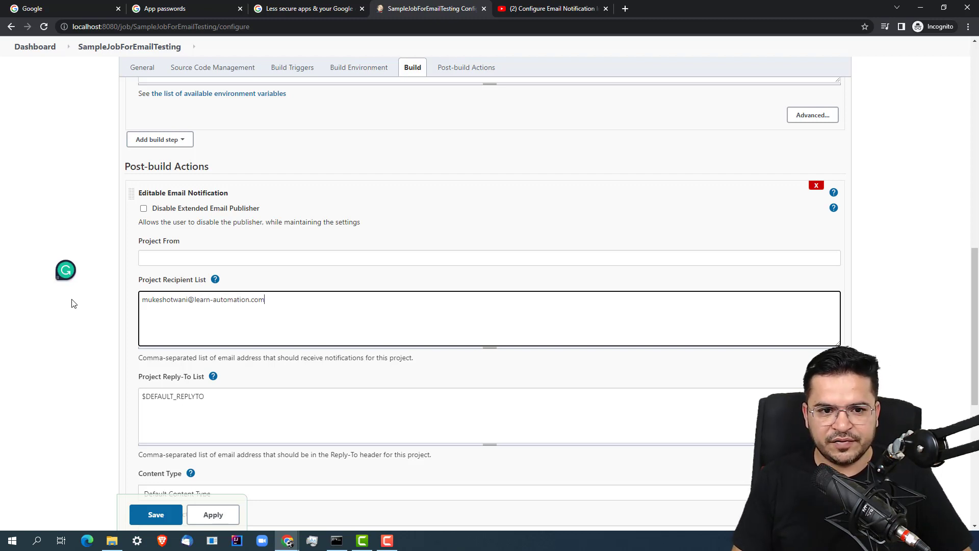
Set the recipient list to the recipient's e-mail address, remove Developers from the Always trigger, and save
drag(968, 321, 975, 433)
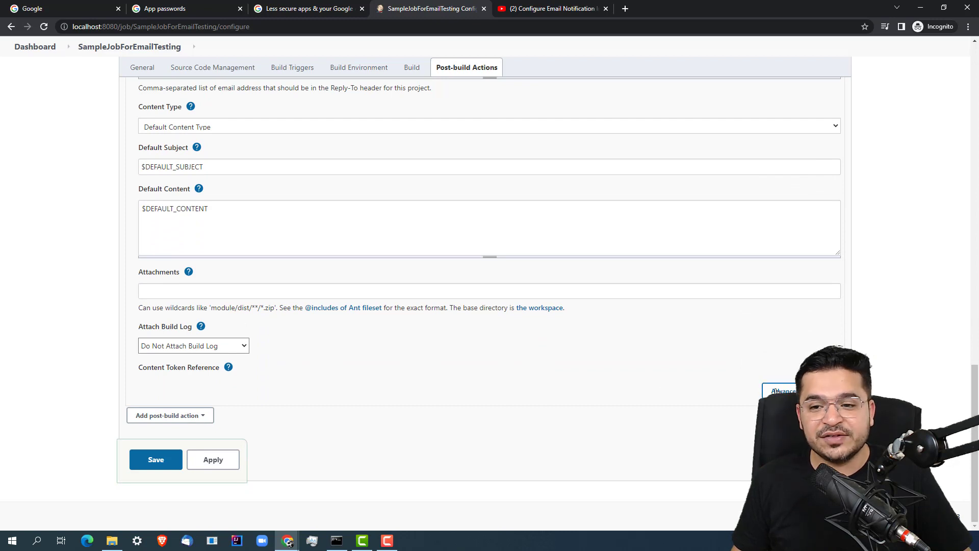
click(775, 391)
drag(975, 407, 976, 445)
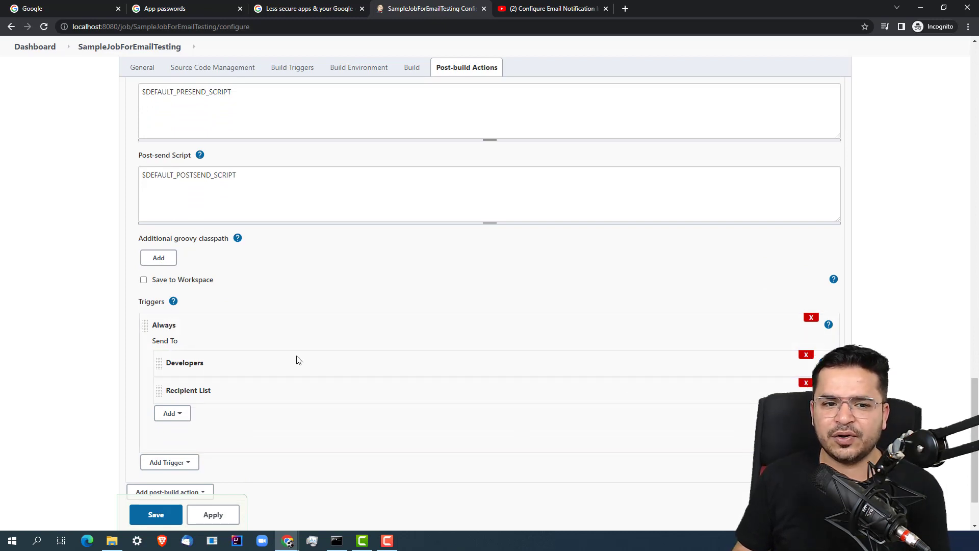
click(806, 355)
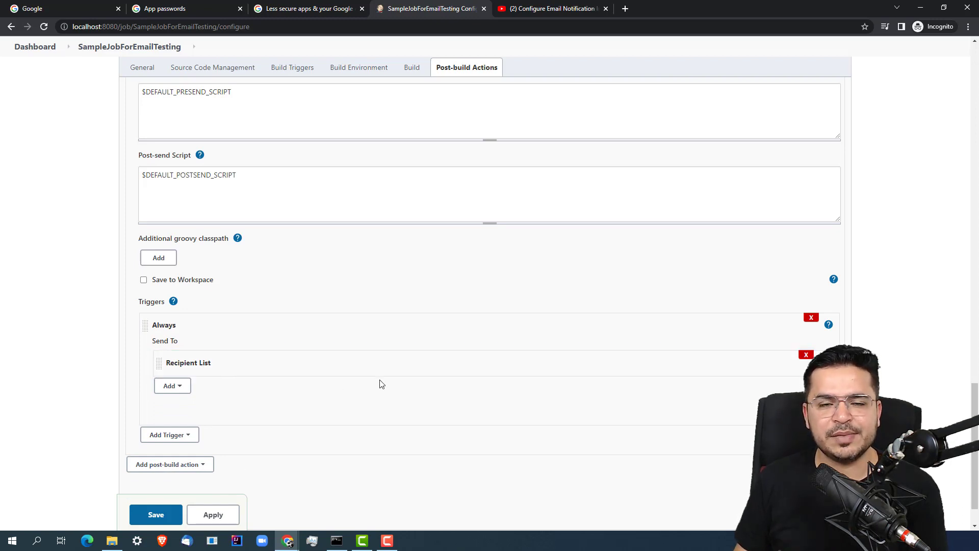
click(155, 515)
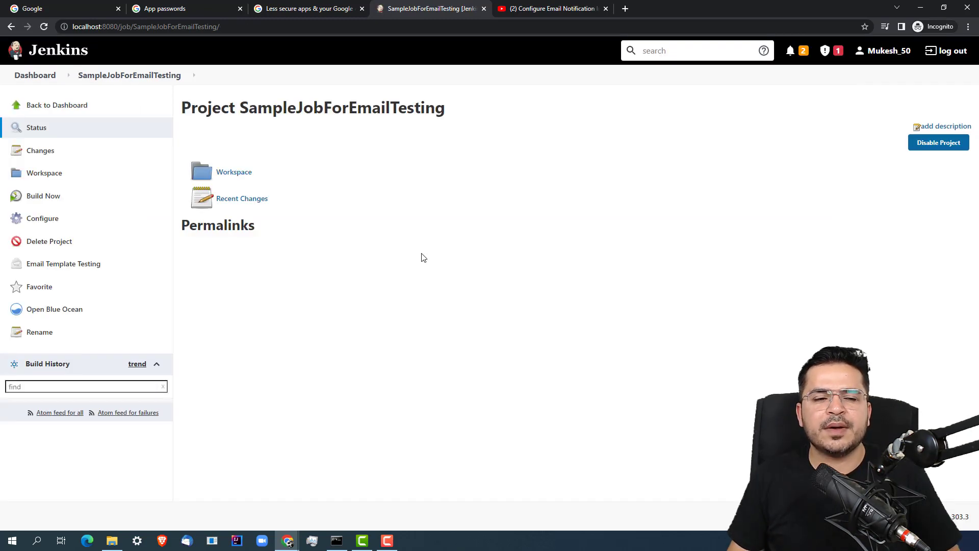
Run build #1 and check its console log for java -version and the Java version output
click(55, 196)
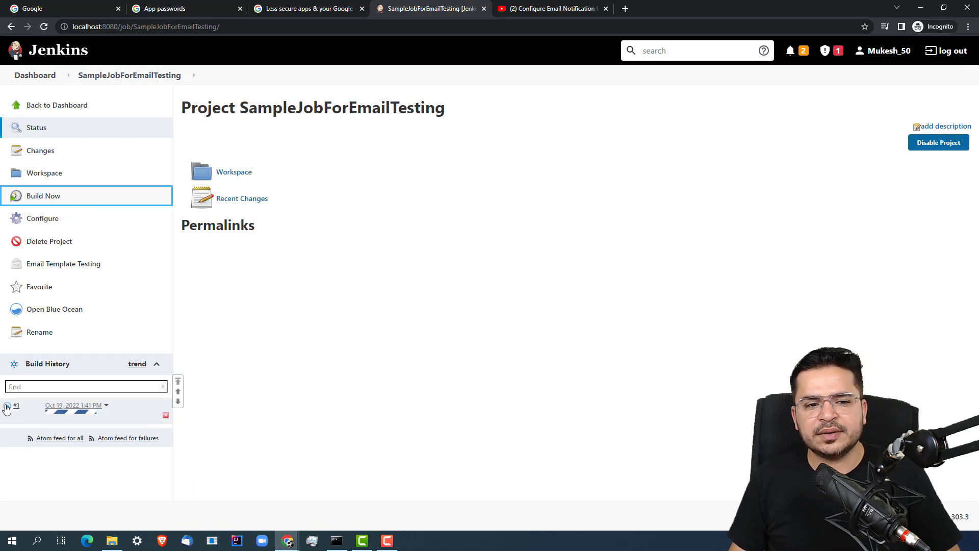
click(9, 408)
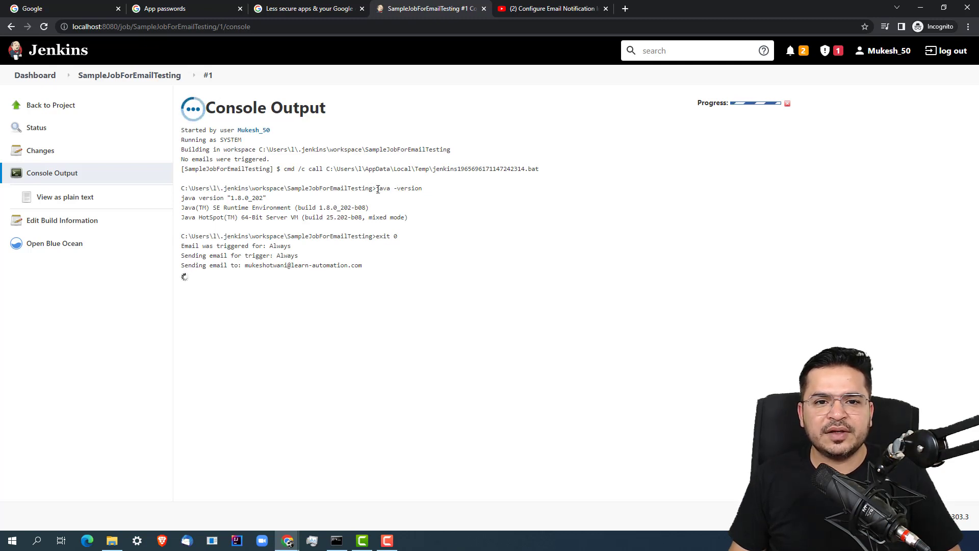
drag(377, 189, 444, 194)
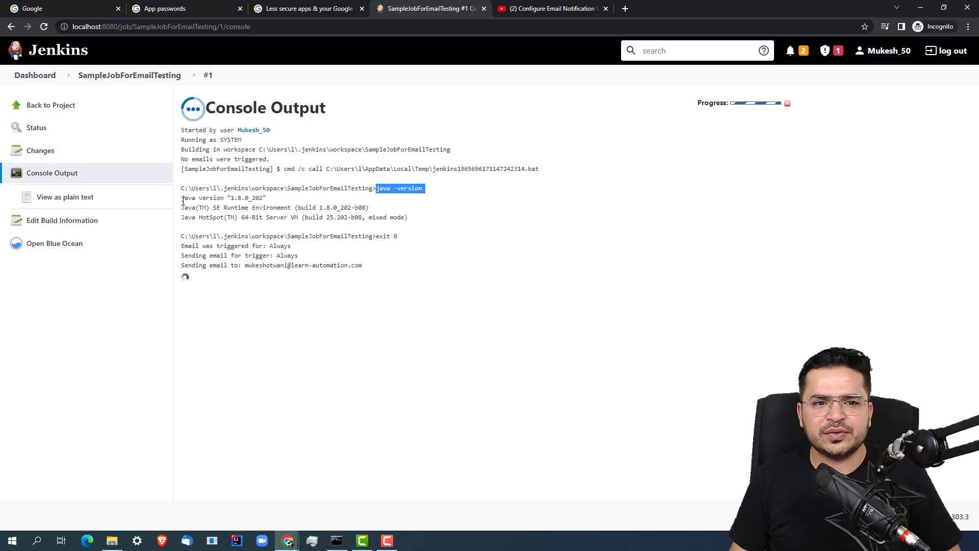
click(317, 208)
drag(181, 196, 452, 222)
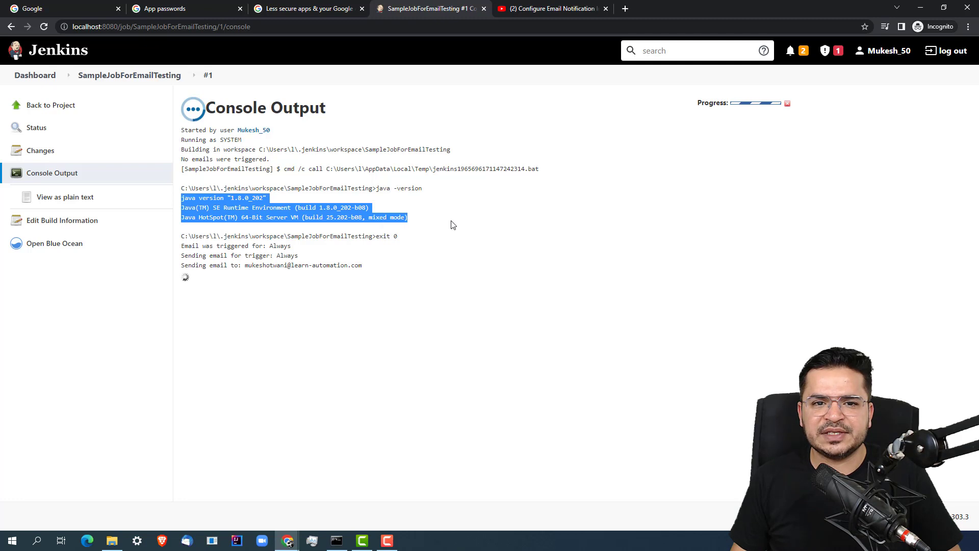
click(427, 245)
Verify the log's exit 0, the e-mail recipient line, and Finished: SUCCESS
drag(377, 236, 408, 239)
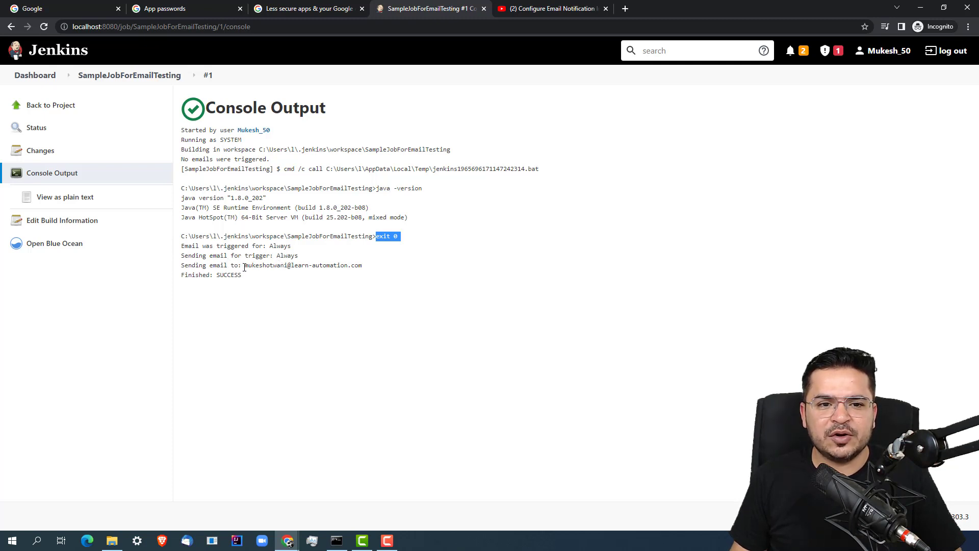
drag(245, 266, 362, 267)
click(228, 276)
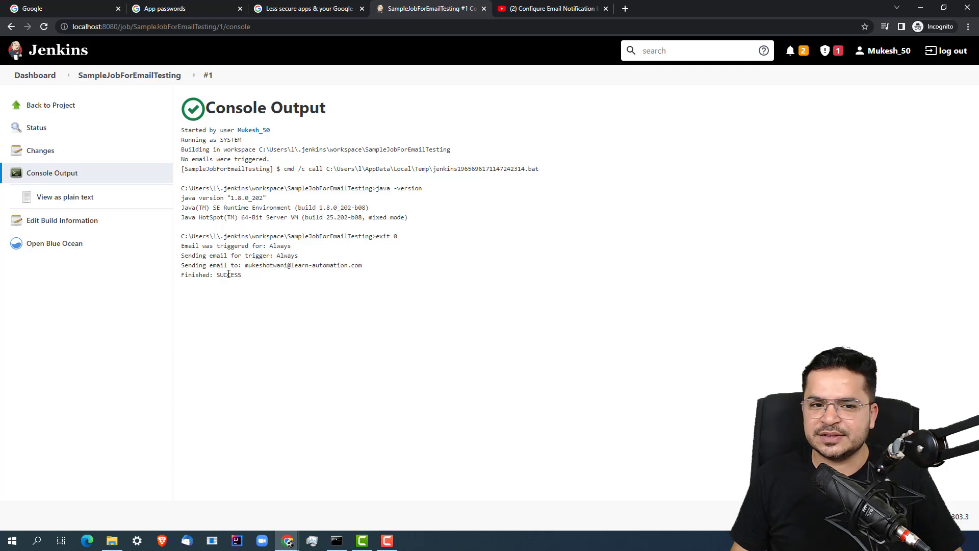
double_click(228, 275)
click(271, 309)
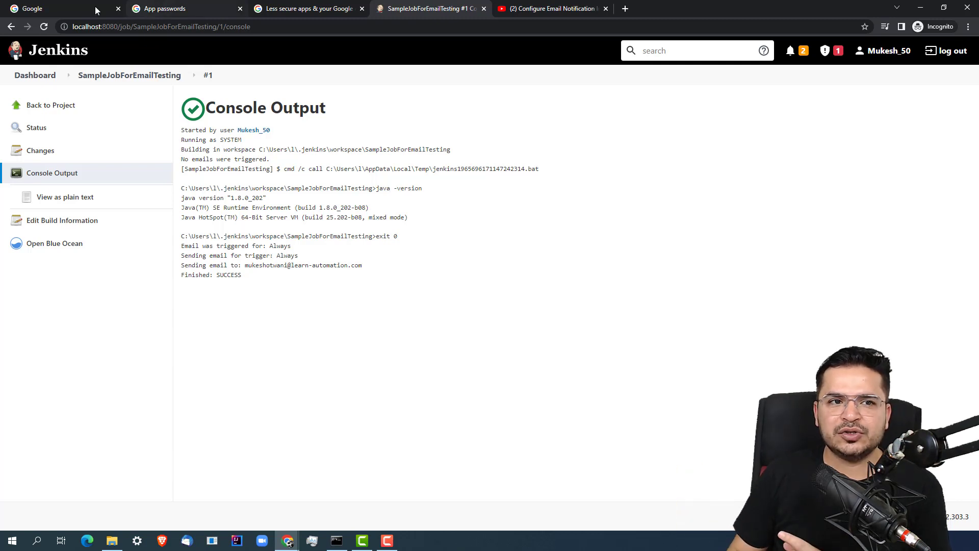
Go from Google Account through Security to App passwords, reaching the password re-verification prompt
click(51, 9)
click(168, 9)
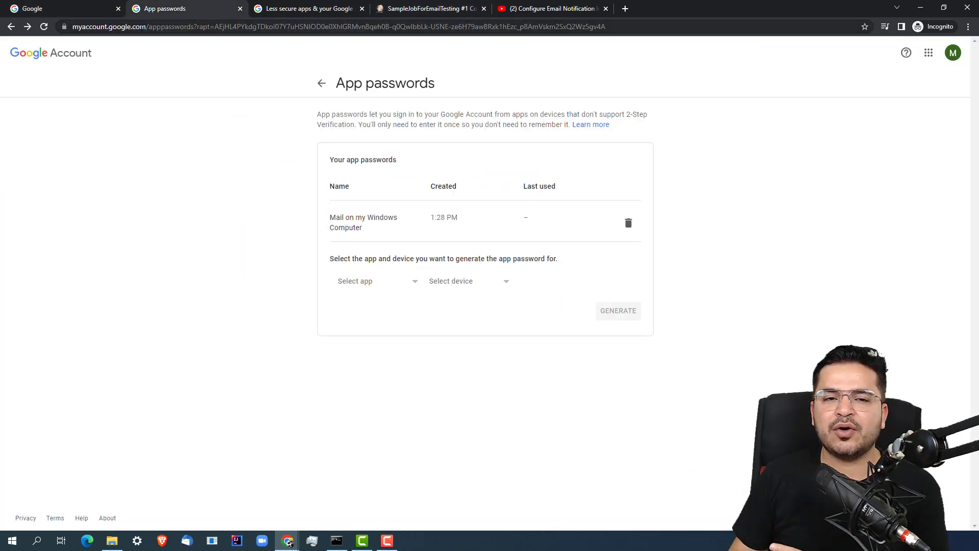
click(77, 53)
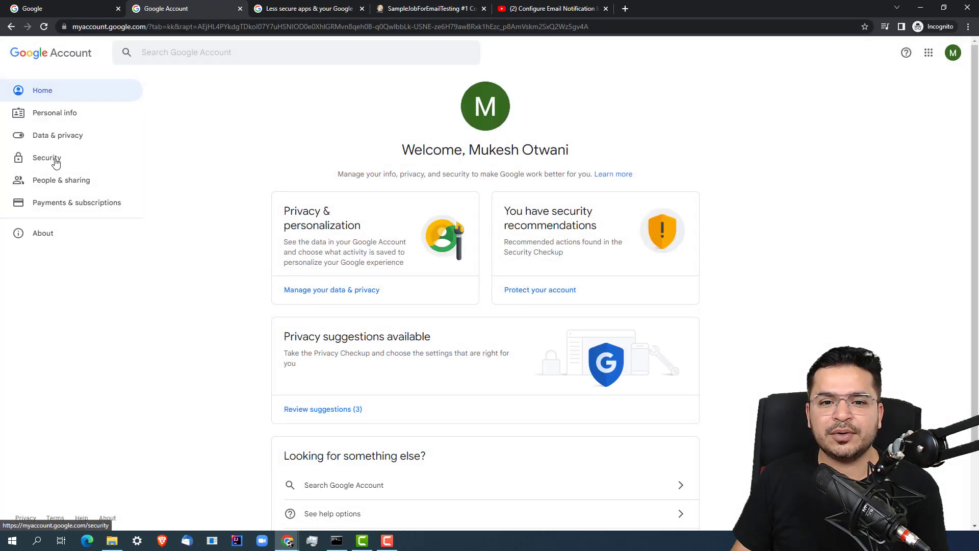
click(55, 159)
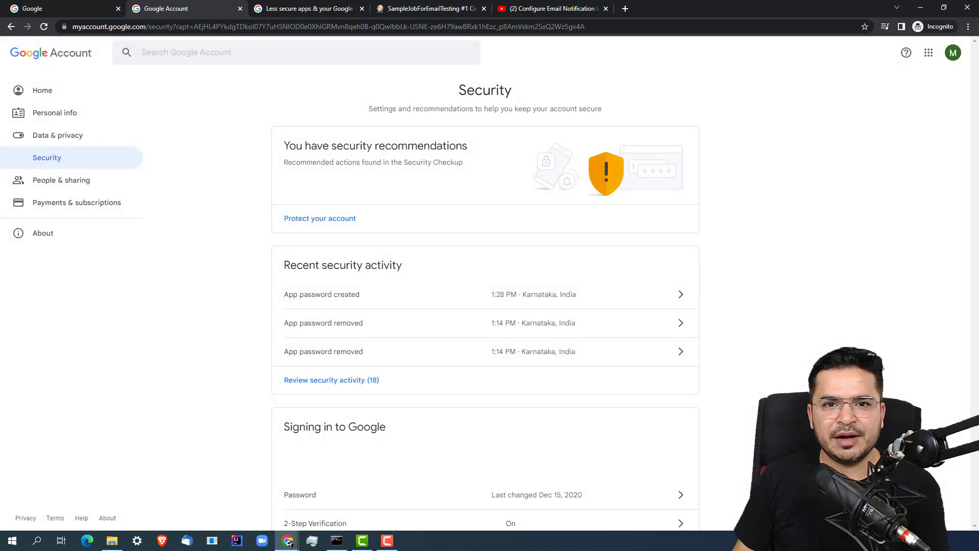
scroll(976, 139, down, 2)
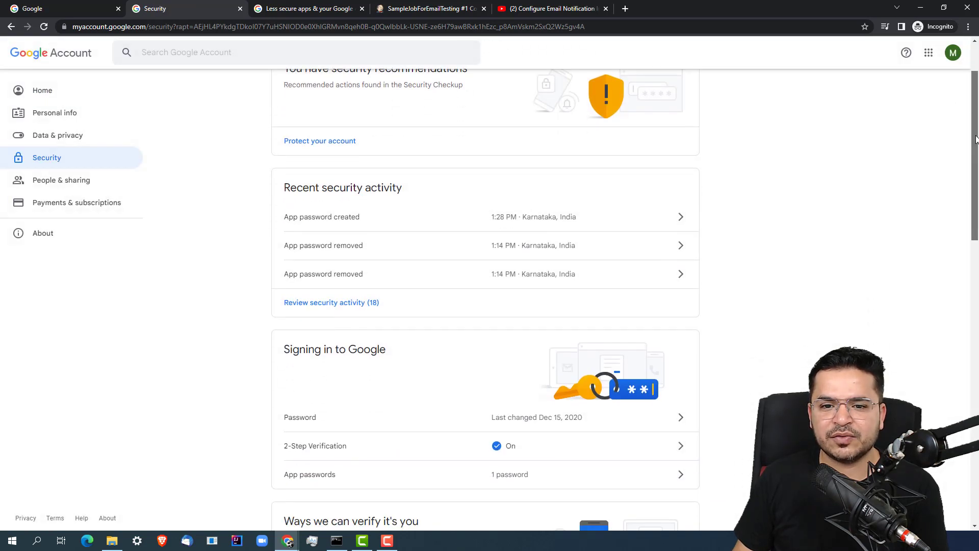
click(534, 473)
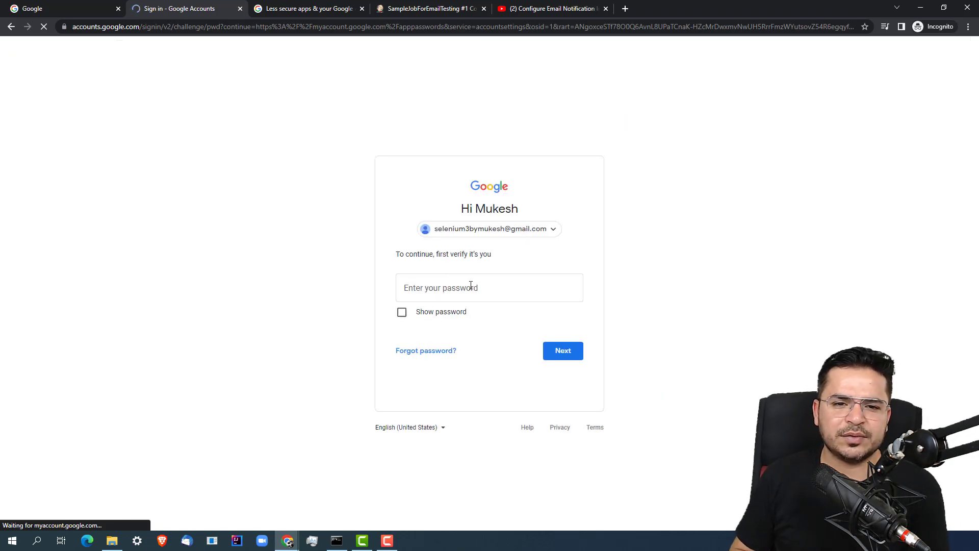
click(470, 285)
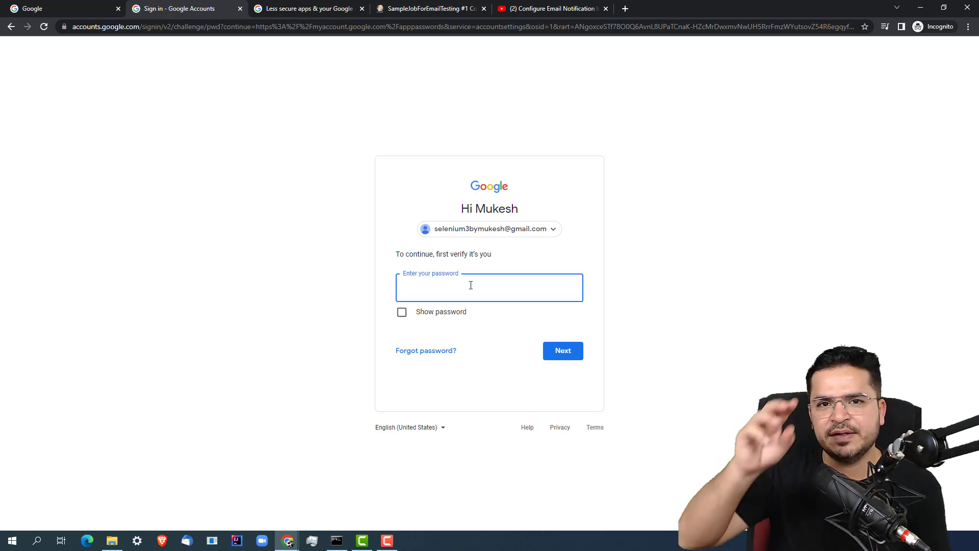